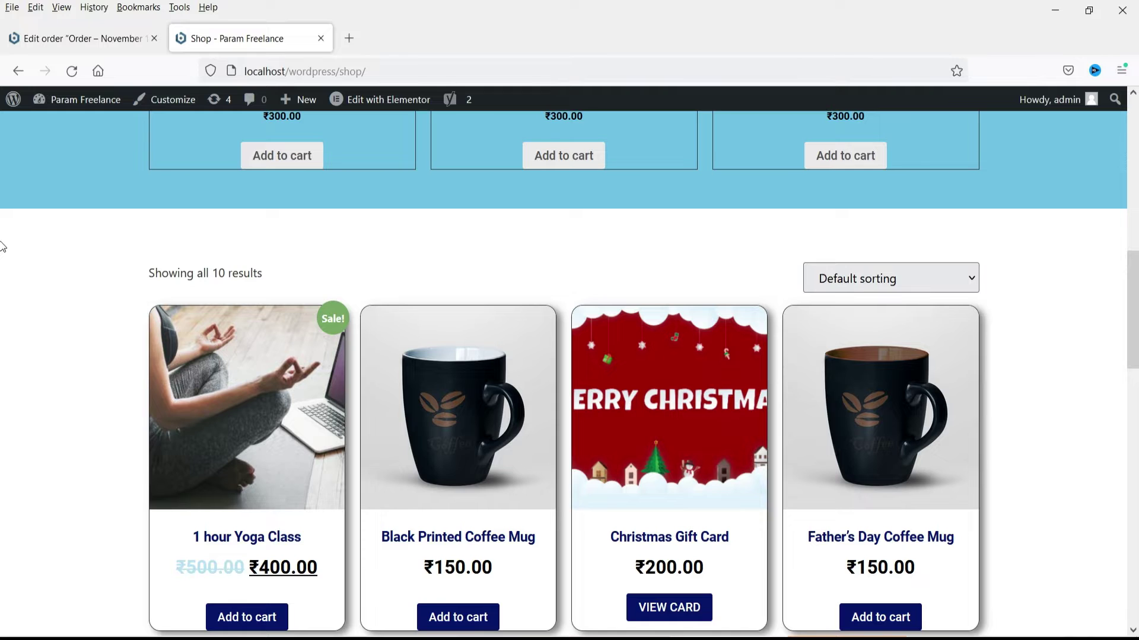
Open the Christmas Gift Card product page from the shop and scroll through its details
{"action": "left_click", "coordinate": [692, 461]}
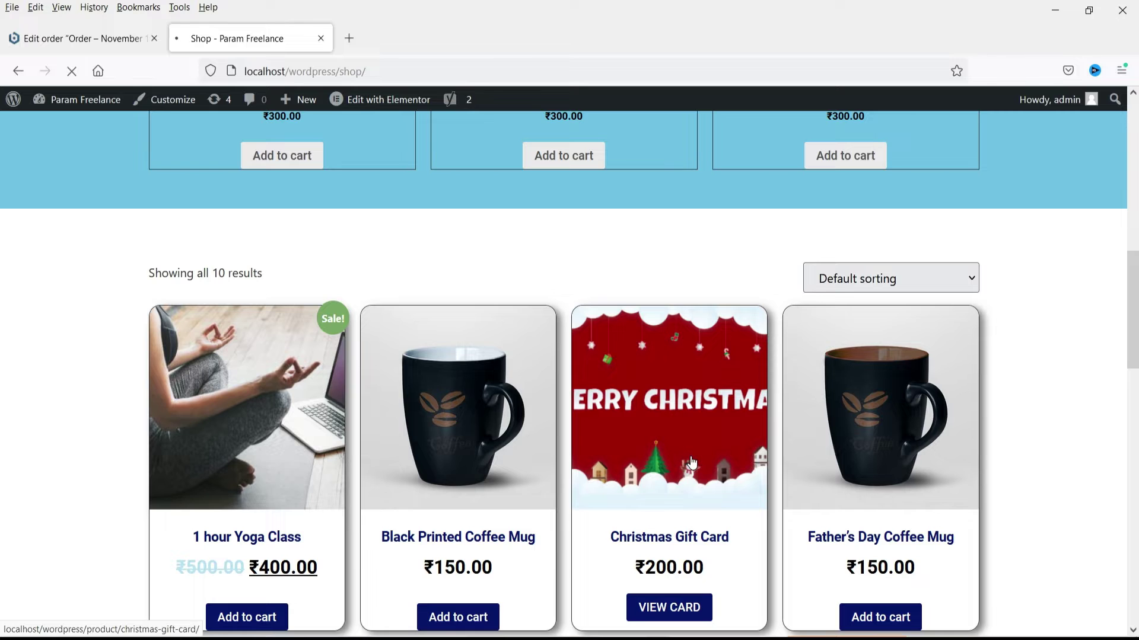
{"action": "scroll", "coordinate": [788, 421], "scroll_direction": "down", "scroll_amount": 4}
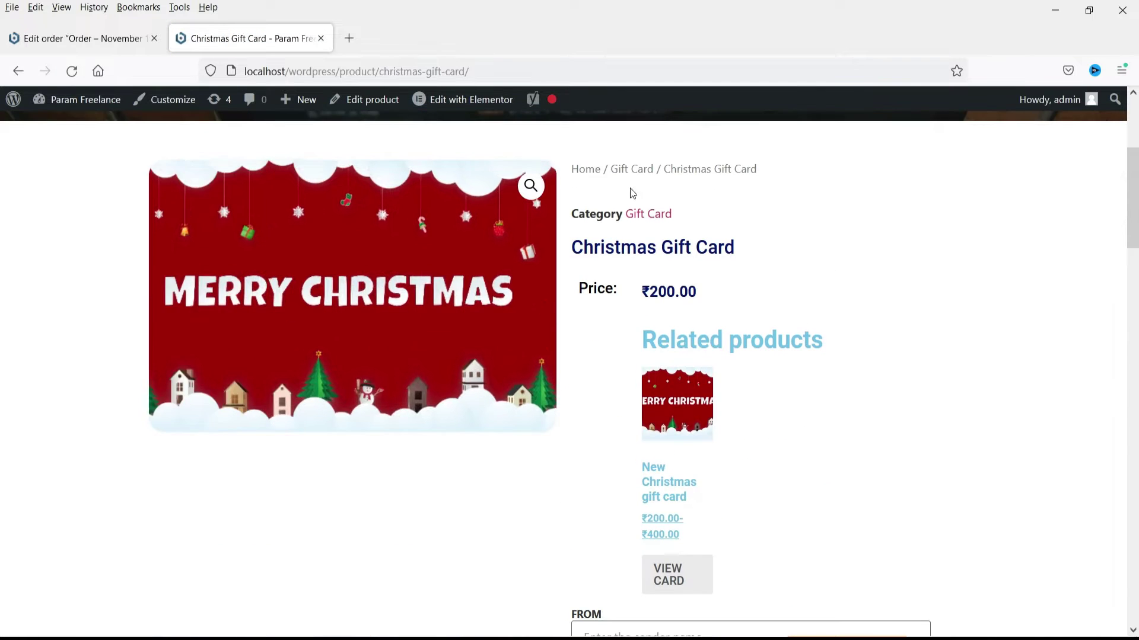
{"action": "scroll", "coordinate": [920, 383], "scroll_direction": "down", "scroll_amount": 6}
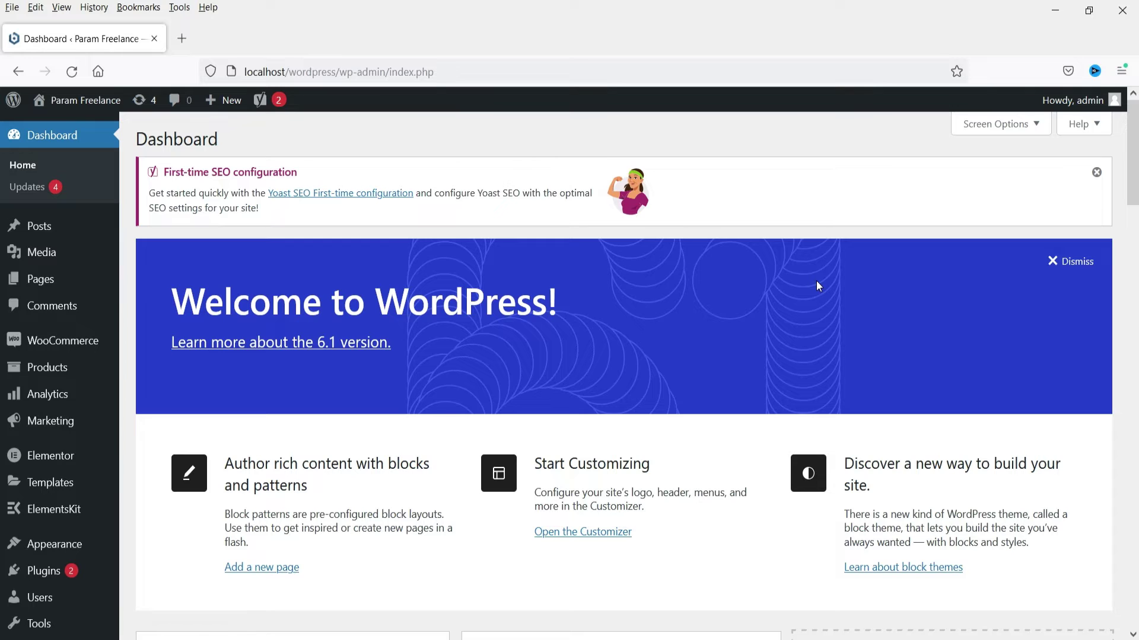
Search Add Plugins for 'free gift cards for woocommerce' and install Ultimate Gift Cards for WooCommerce
{"action": "mouse_move", "coordinate": [18, 574]}
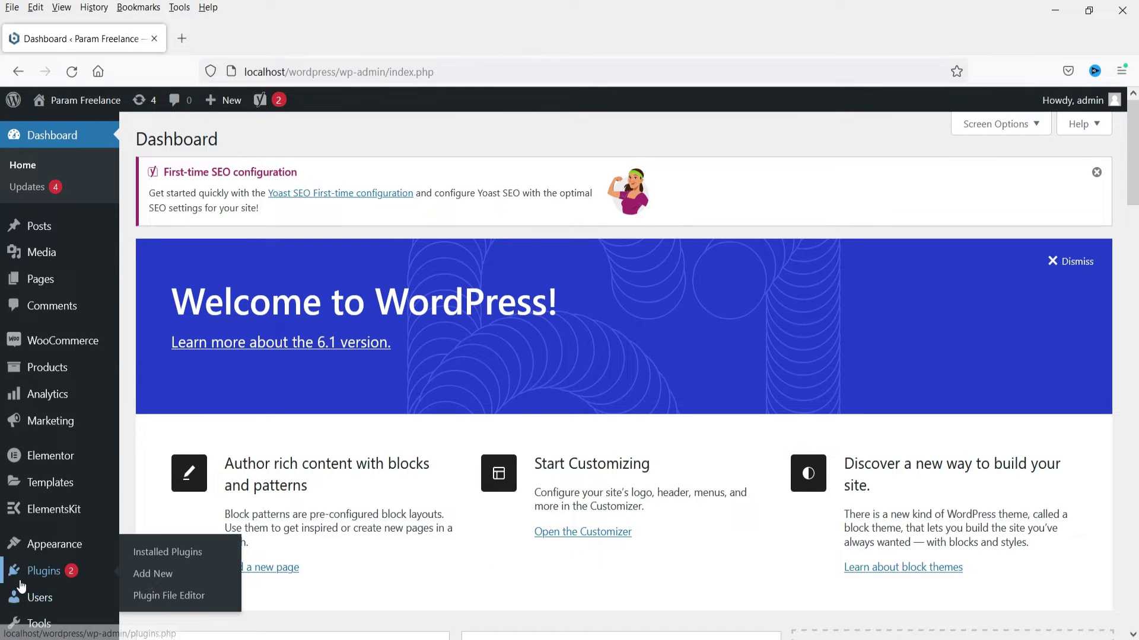
{"action": "left_click", "coordinate": [147, 575]}
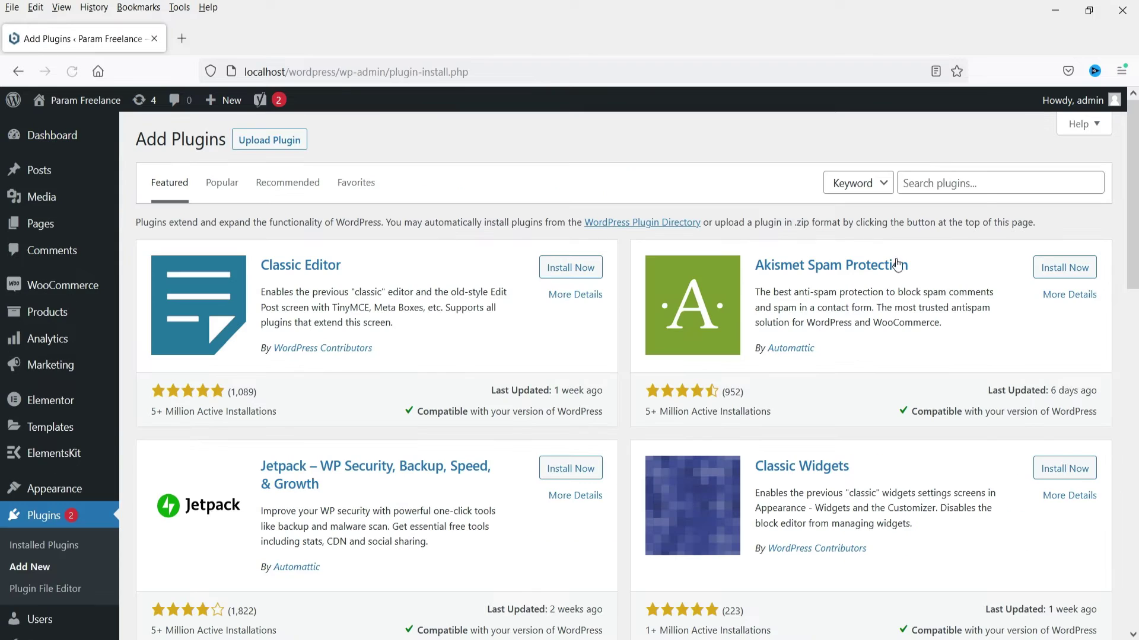
{"action": "left_click", "coordinate": [985, 190]}
{"action": "type", "text": "fre"}
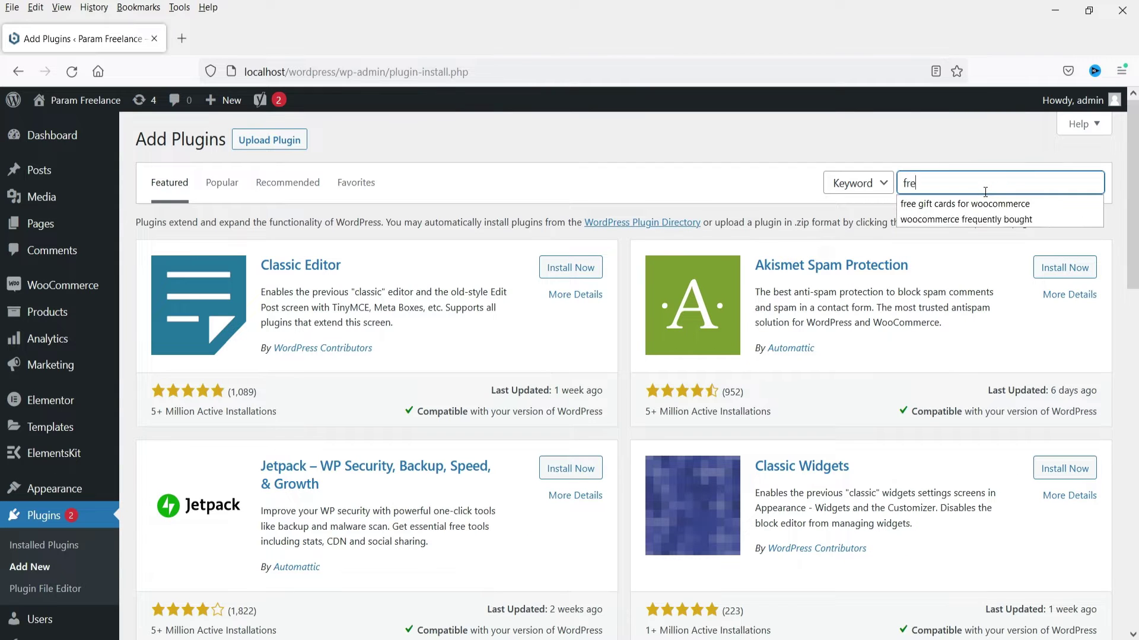
{"action": "type", "text": "e gift cards"}
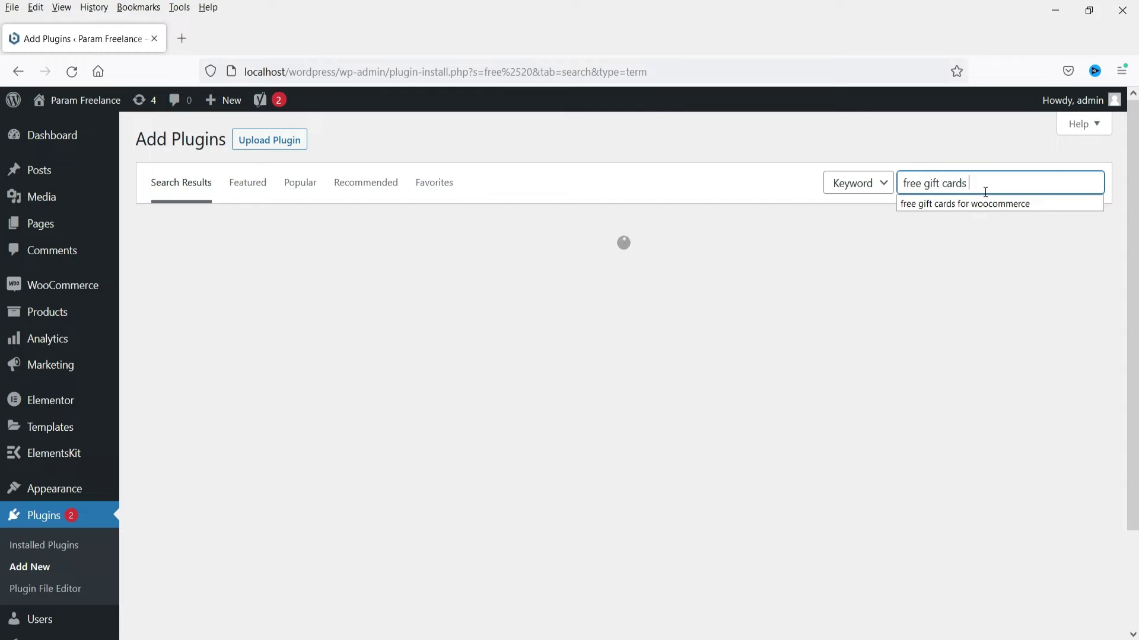
{"action": "key", "text": "Down"}
{"action": "key", "text": "Return"}
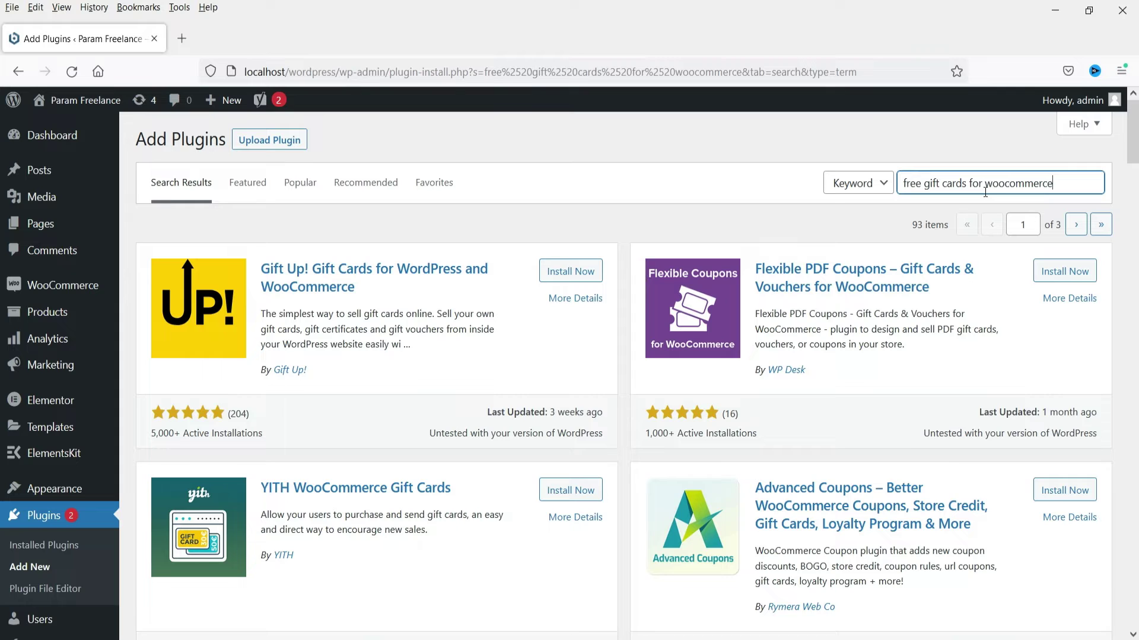
{"action": "scroll", "coordinate": [569, 232], "scroll_direction": "down", "scroll_amount": 5}
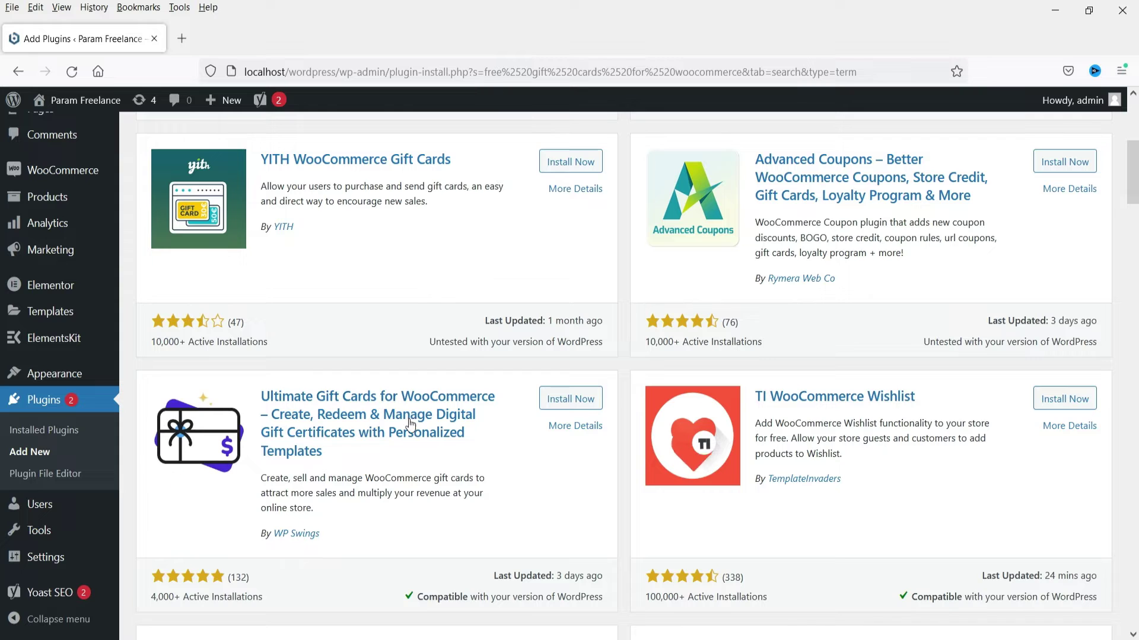
{"action": "left_click", "coordinate": [588, 406]}
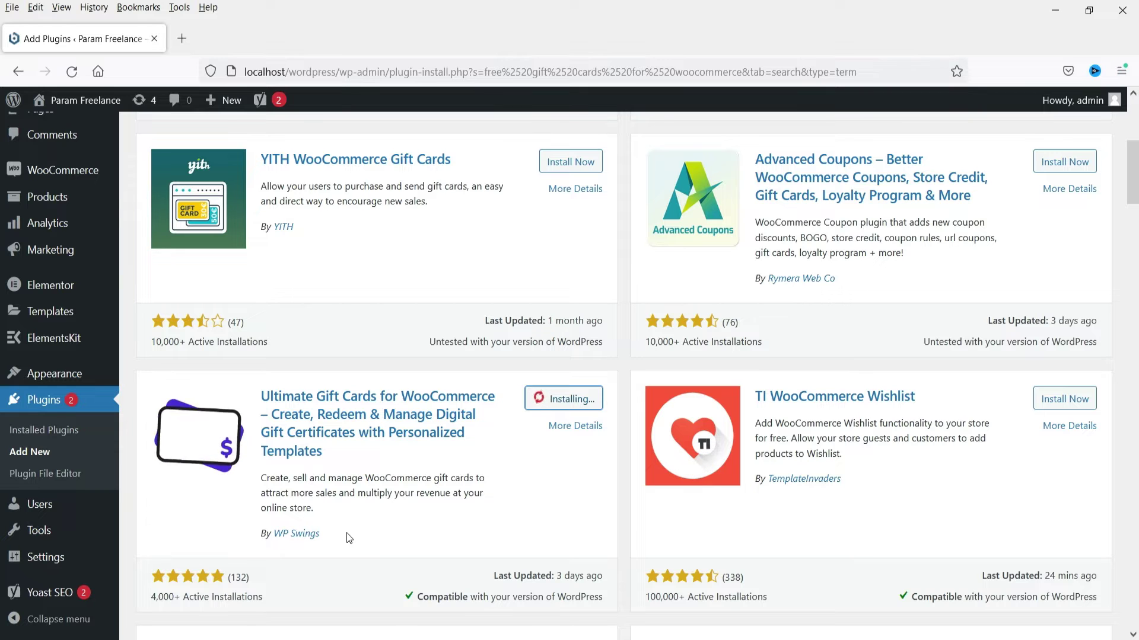
Activate Ultimate Gift Cards for WooCommerce and open its Gift Cards Settings General page
{"action": "left_click", "coordinate": [575, 399]}
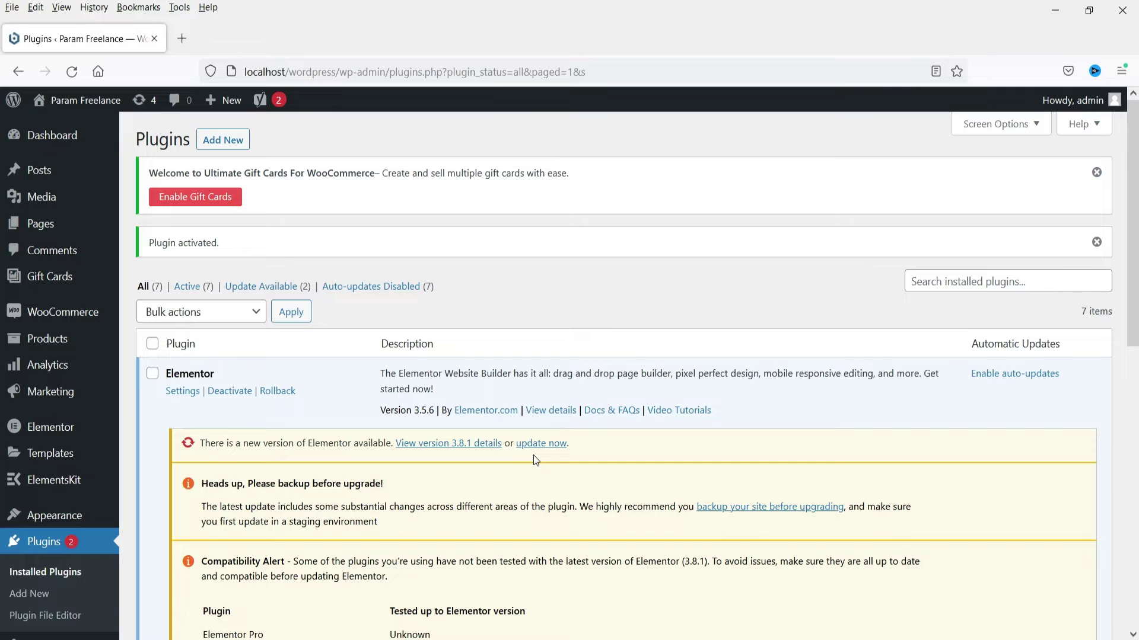
{"action": "left_click", "coordinate": [65, 284]}
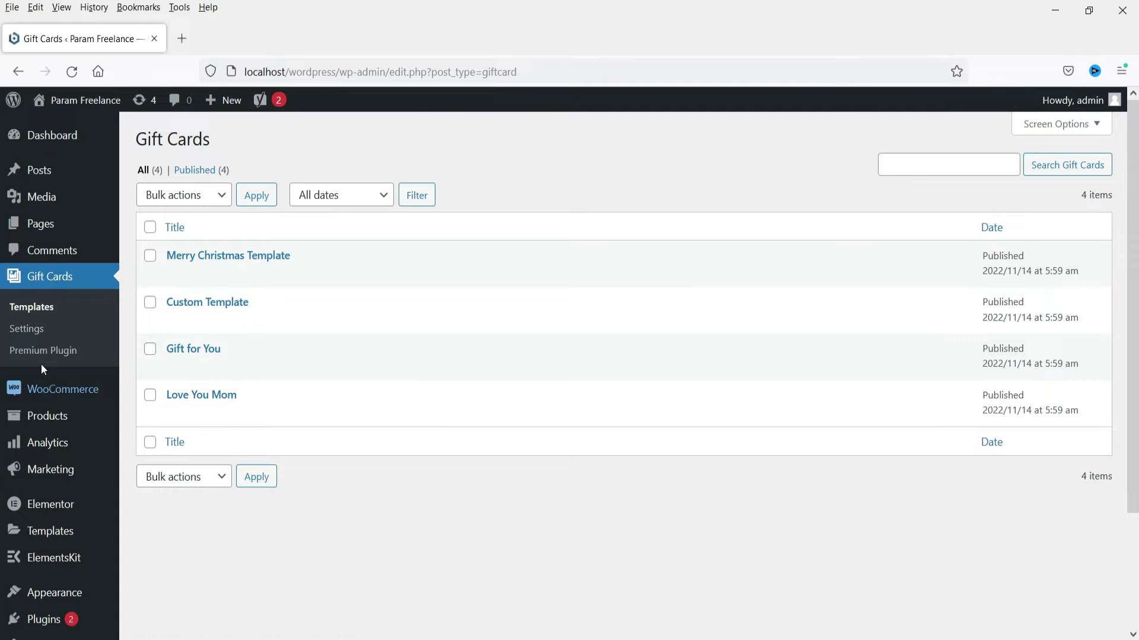
{"action": "left_click", "coordinate": [27, 329]}
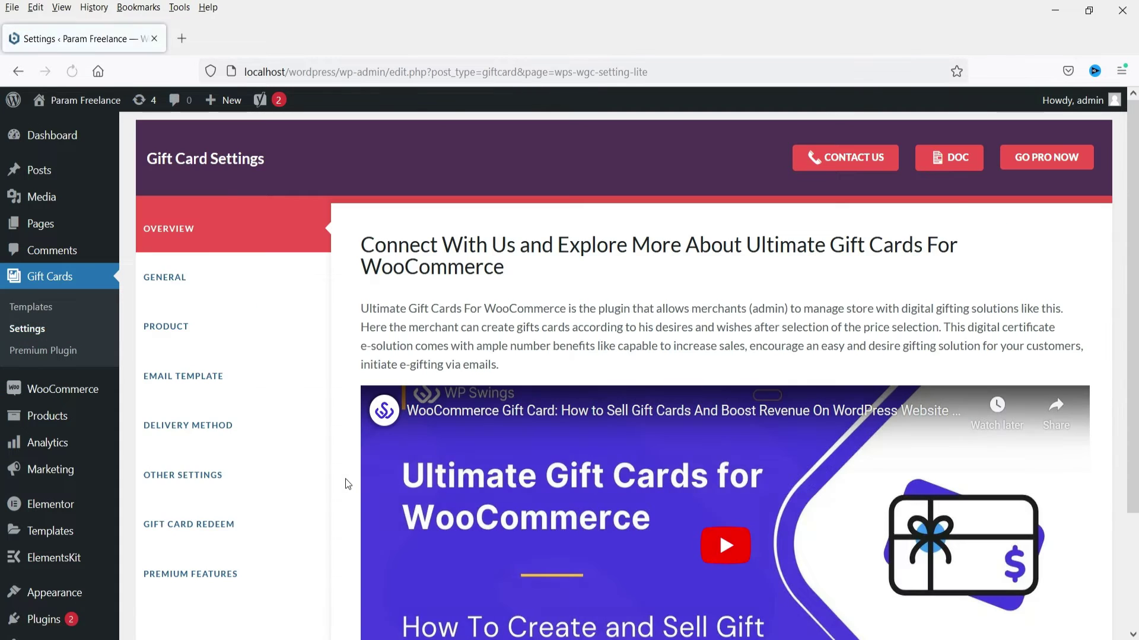
{"action": "left_click", "coordinate": [180, 284]}
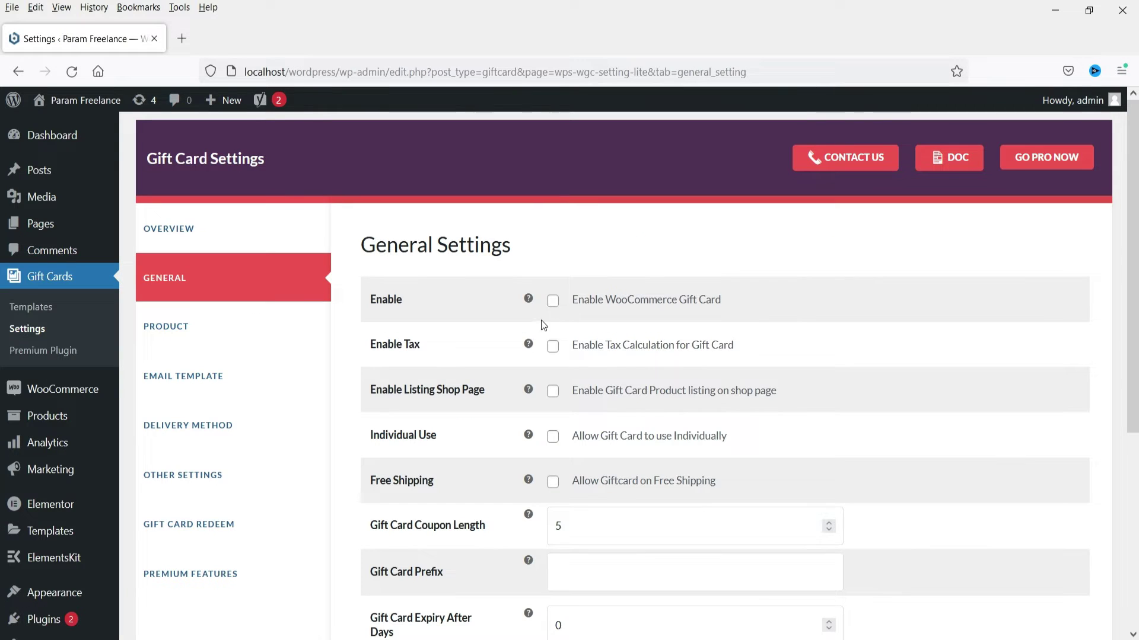
Tick Enable WooCommerce Gift Card, shop-page product listing, and Allow Gift Card to use Individually
{"action": "left_click", "coordinate": [552, 301]}
{"action": "left_click", "coordinate": [553, 393]}
{"action": "mouse_move", "coordinate": [525, 443]}
{"action": "key", "text": "Tab"}
{"action": "key", "text": "space"}
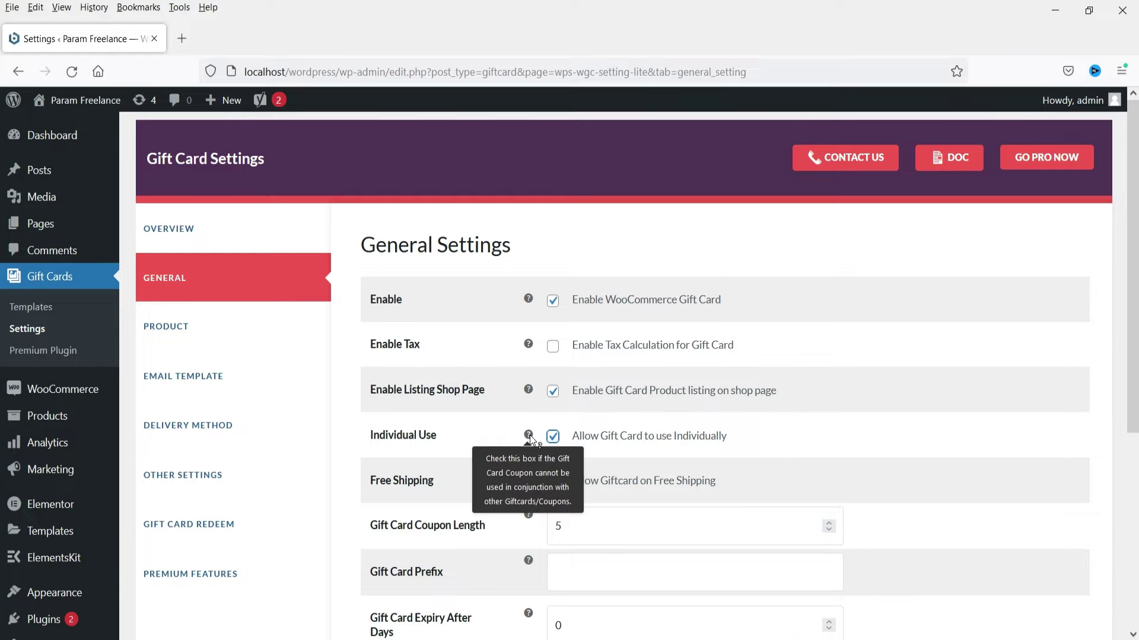
{"action": "scroll", "coordinate": [529, 316], "scroll_direction": "down", "scroll_amount": 3}
{"action": "mouse_move", "coordinate": [529, 316]}
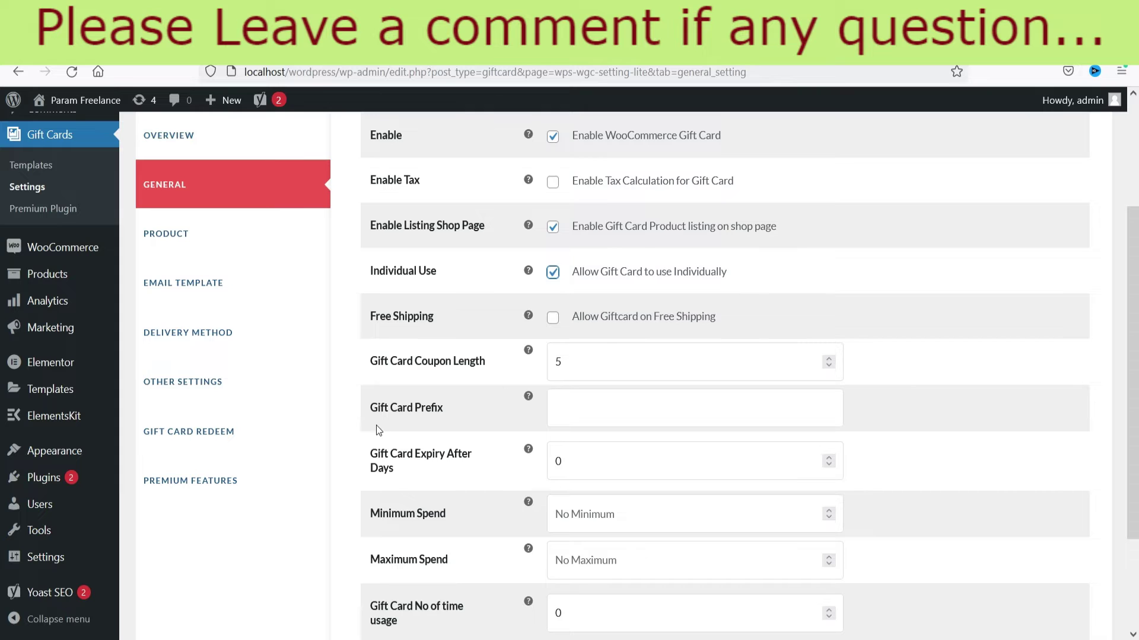
{"action": "left_click", "coordinate": [585, 411]}
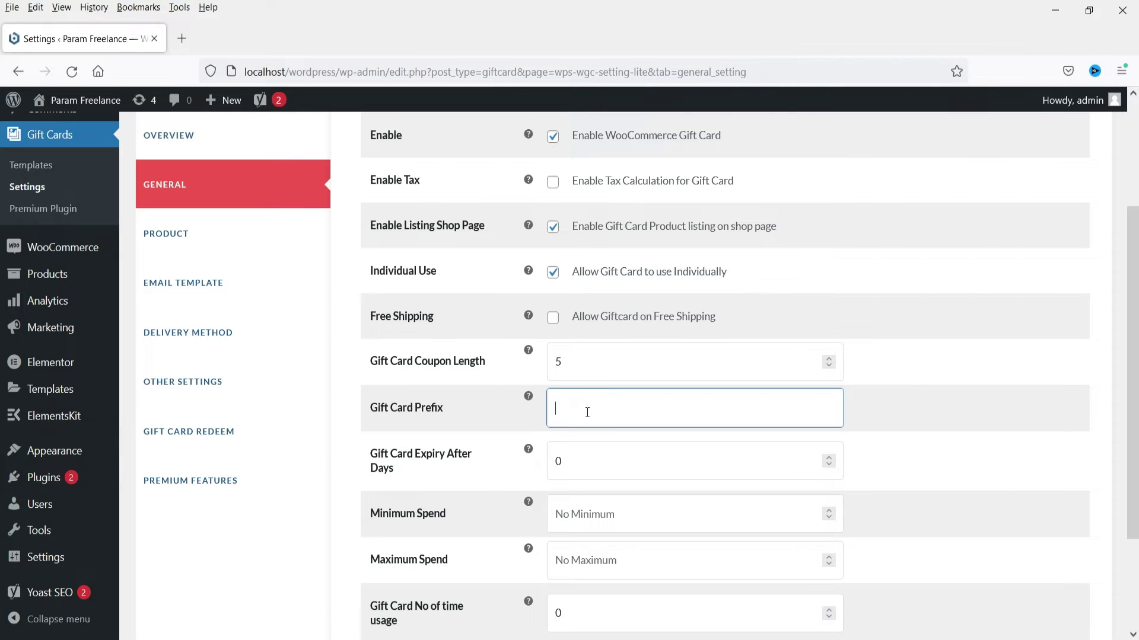
Set the gift card prefix to PF and expiry to 30 days
{"action": "type", "text": "PF"}
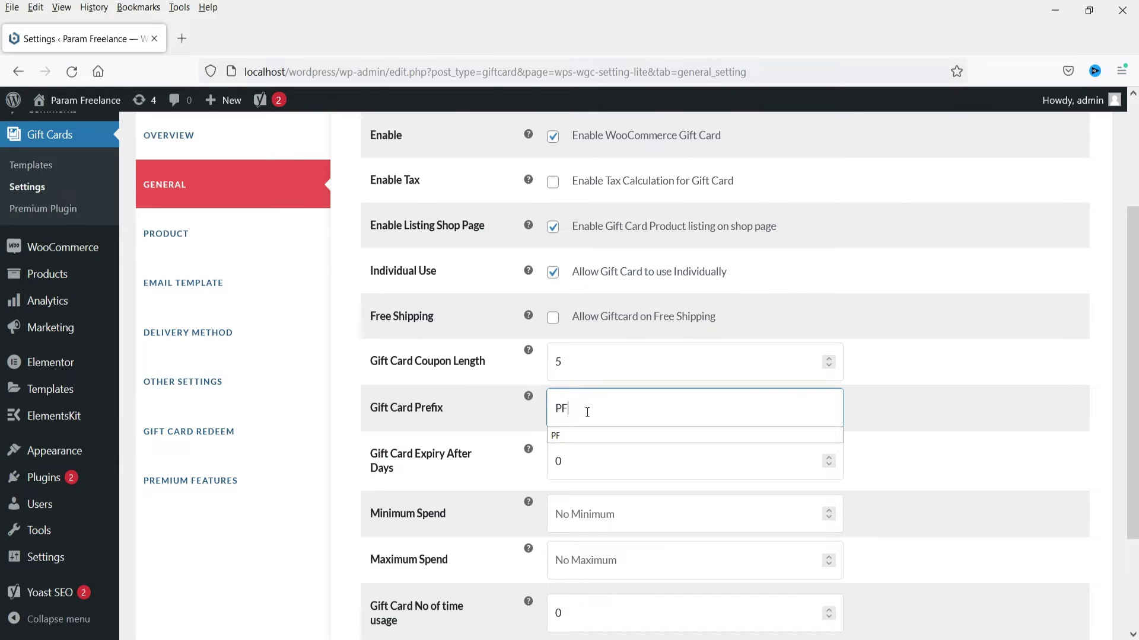
{"action": "left_click", "coordinate": [583, 469]}
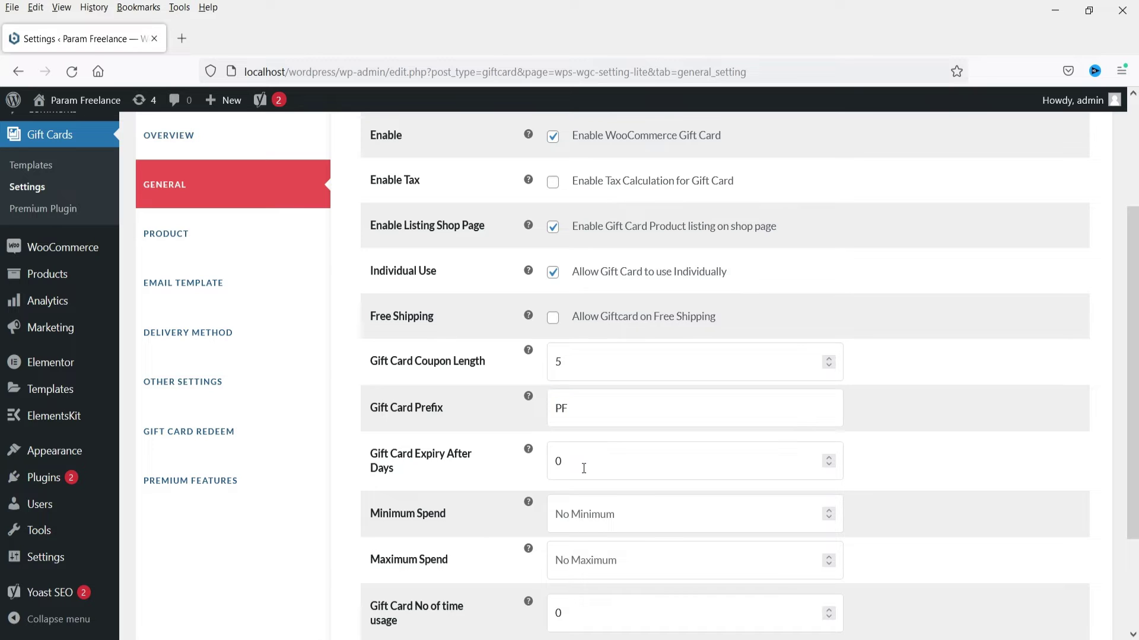
{"action": "double_click", "coordinate": [585, 466]}
{"action": "type", "text": "30"}
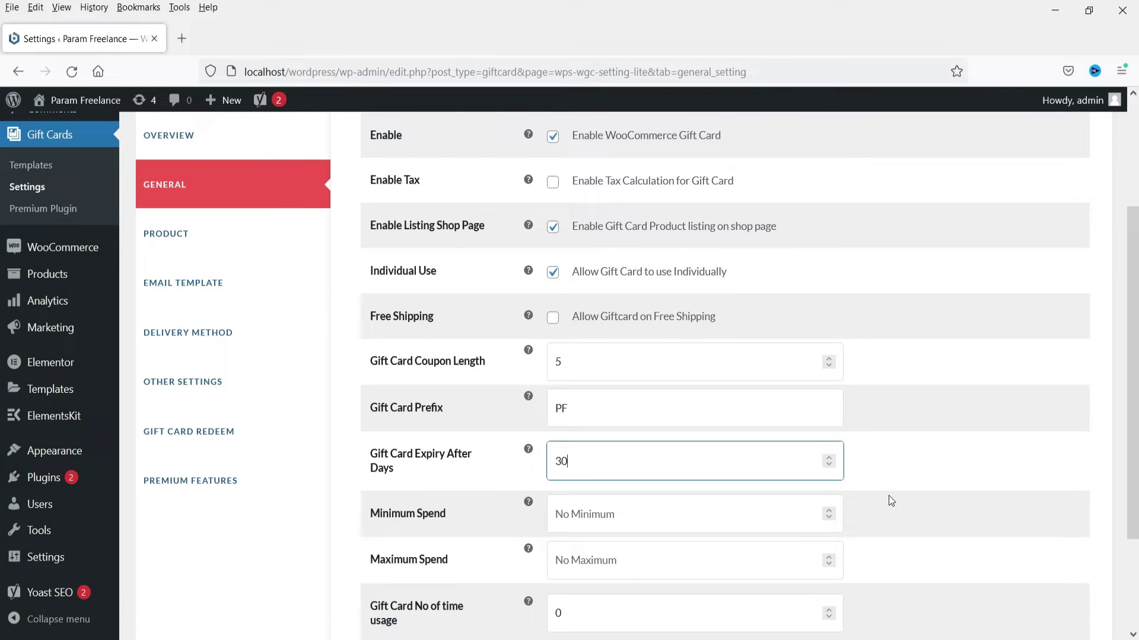
Set minimum spend to 2000, clear the maximum spend, and save the general settings
{"action": "scroll", "coordinate": [889, 496], "scroll_direction": "down", "scroll_amount": 3}
{"action": "left_click", "coordinate": [616, 377]}
{"action": "type", "text": "2000"}
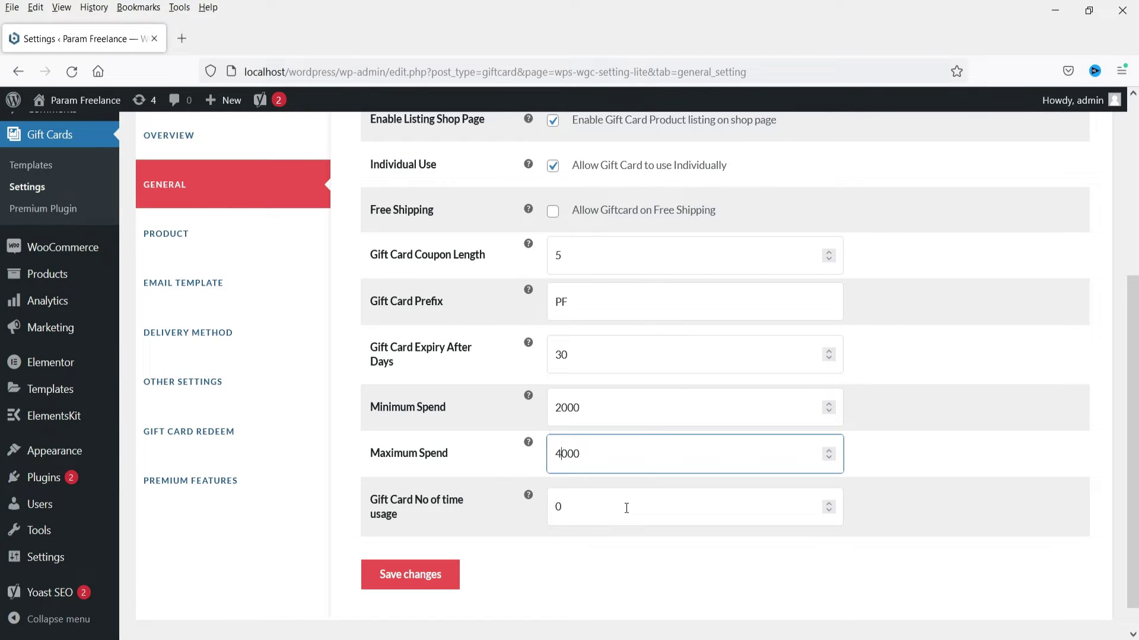
{"action": "left_click", "coordinate": [984, 471]}
{"action": "left_click", "coordinate": [981, 467]}
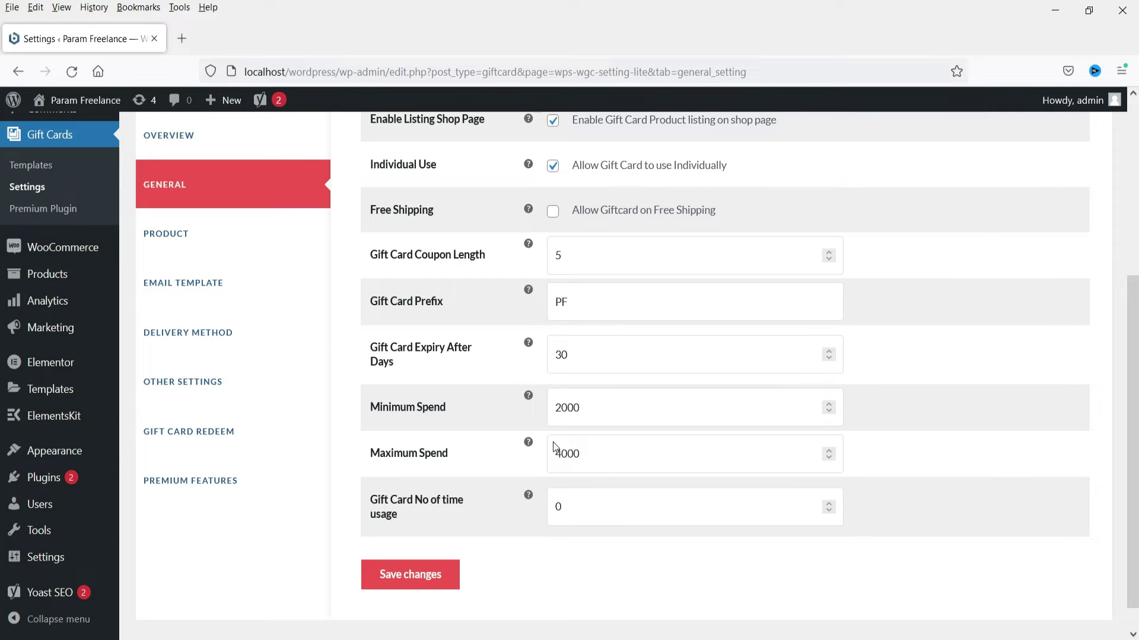
{"action": "double_click", "coordinate": [596, 451]}
{"action": "key", "text": "BackSpace"}
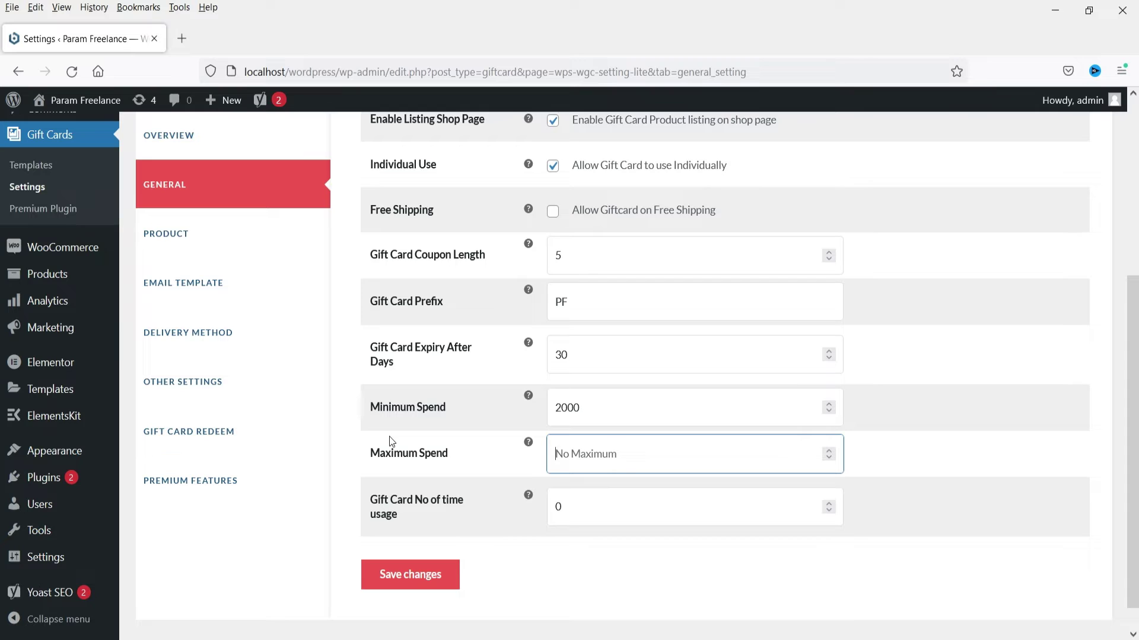
{"action": "left_click", "coordinate": [975, 458]}
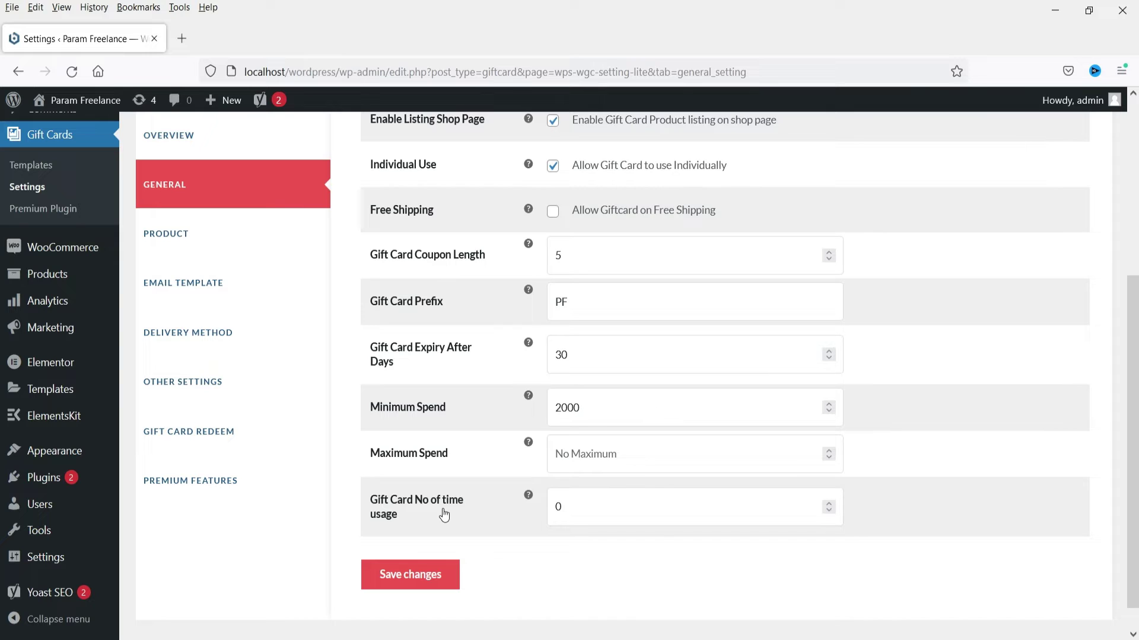
{"action": "mouse_move", "coordinate": [530, 500]}
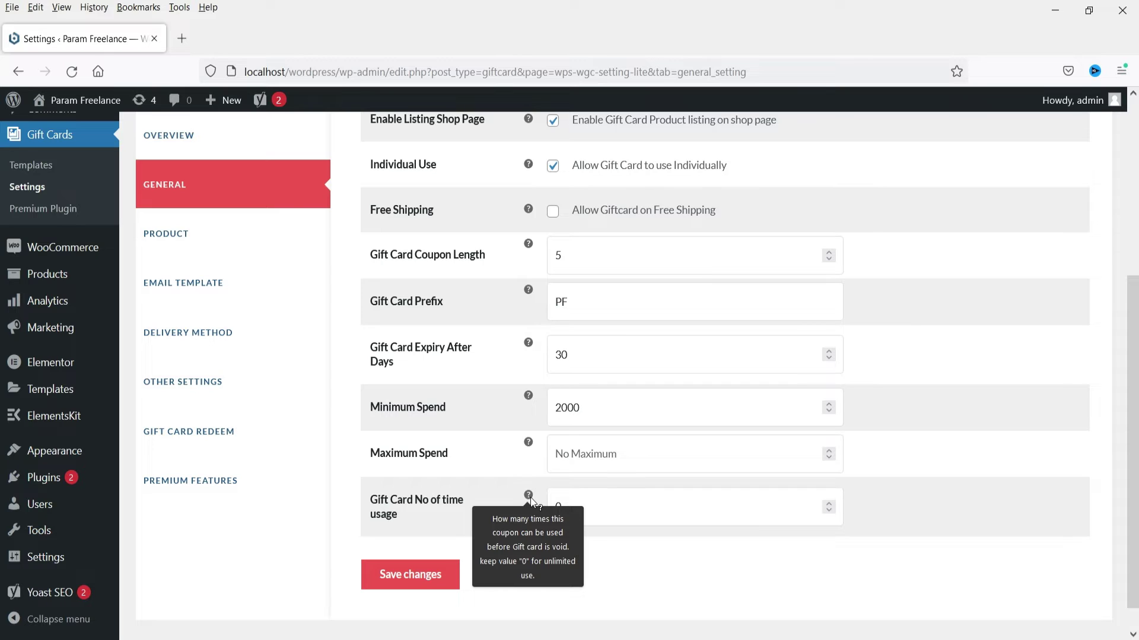
{"action": "left_click", "coordinate": [982, 494]}
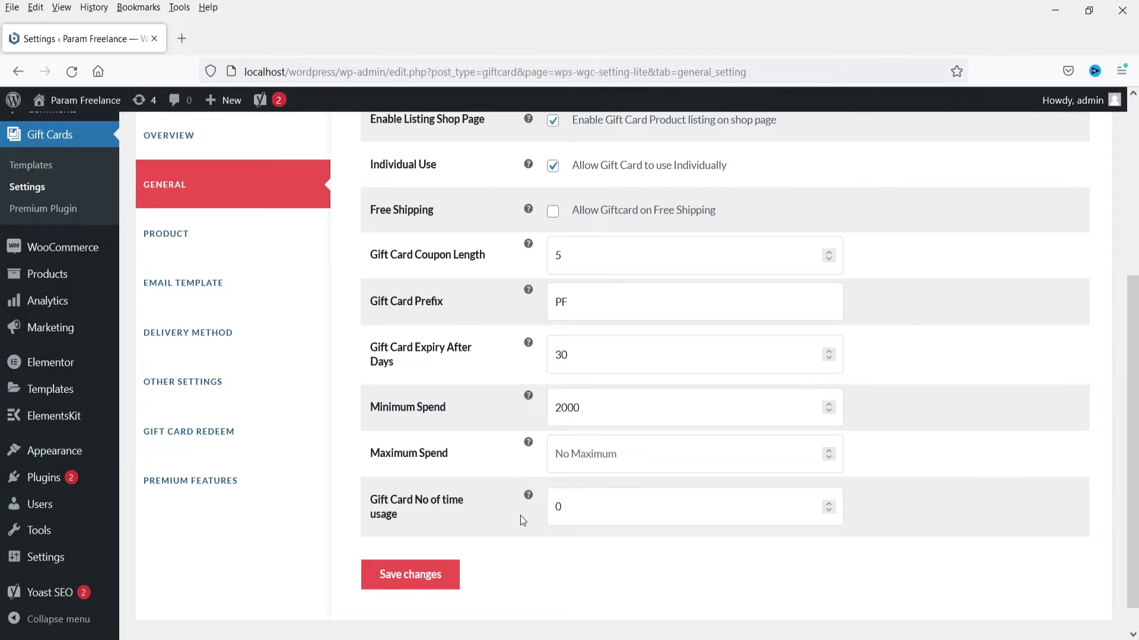
{"action": "left_click", "coordinate": [412, 574]}
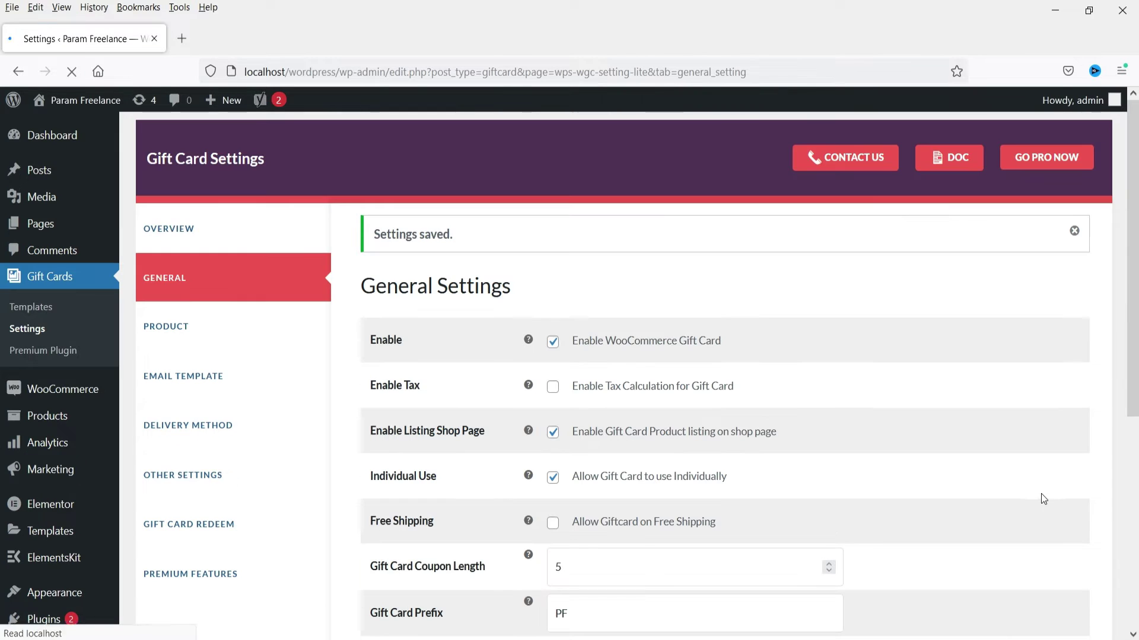
Review the Product tab's exclusion fields without excluding anything, then go to Email Template
{"action": "left_click", "coordinate": [186, 337]}
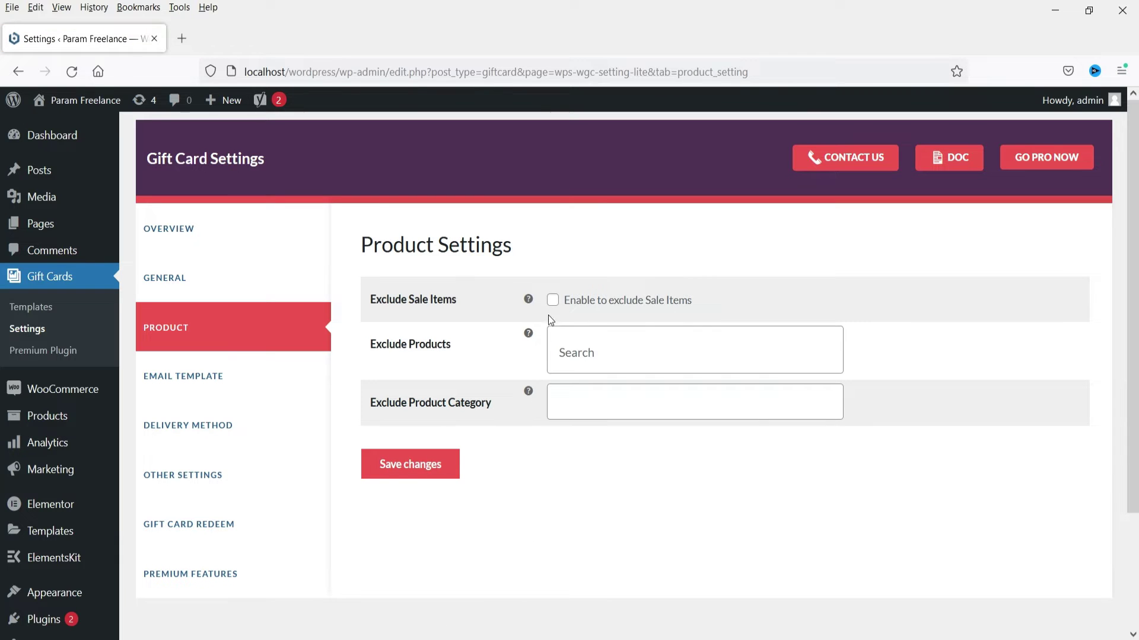
{"action": "mouse_move", "coordinate": [535, 300]}
{"action": "left_click", "coordinate": [636, 355]}
{"action": "left_click", "coordinate": [636, 354]}
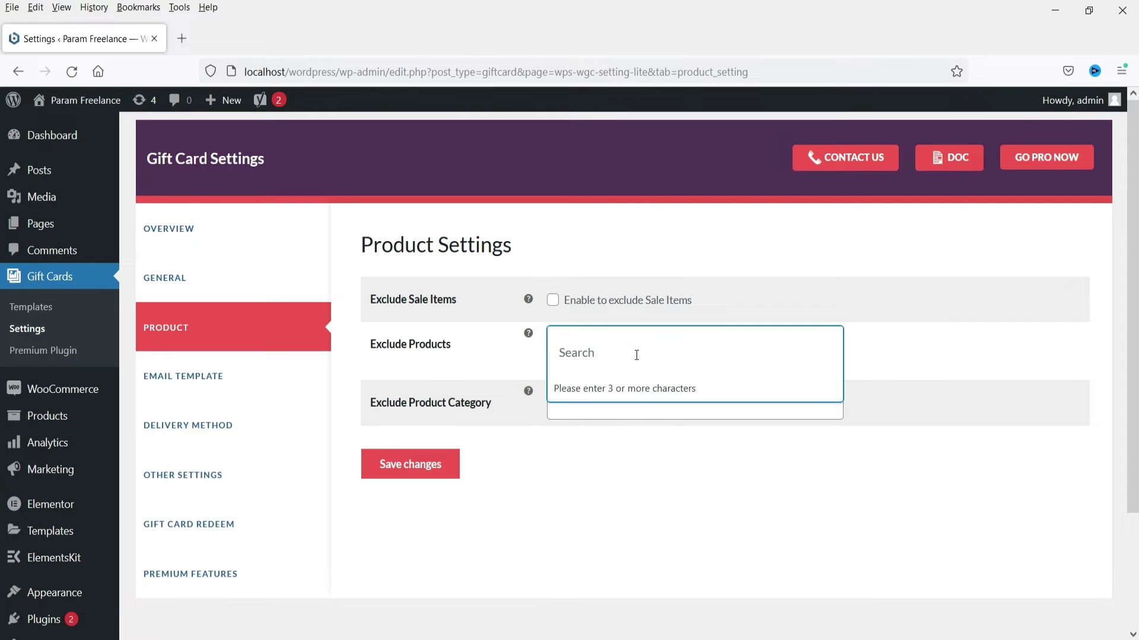
{"action": "mouse_move", "coordinate": [528, 338]}
{"action": "left_click", "coordinate": [571, 514]}
{"action": "mouse_move", "coordinate": [530, 394]}
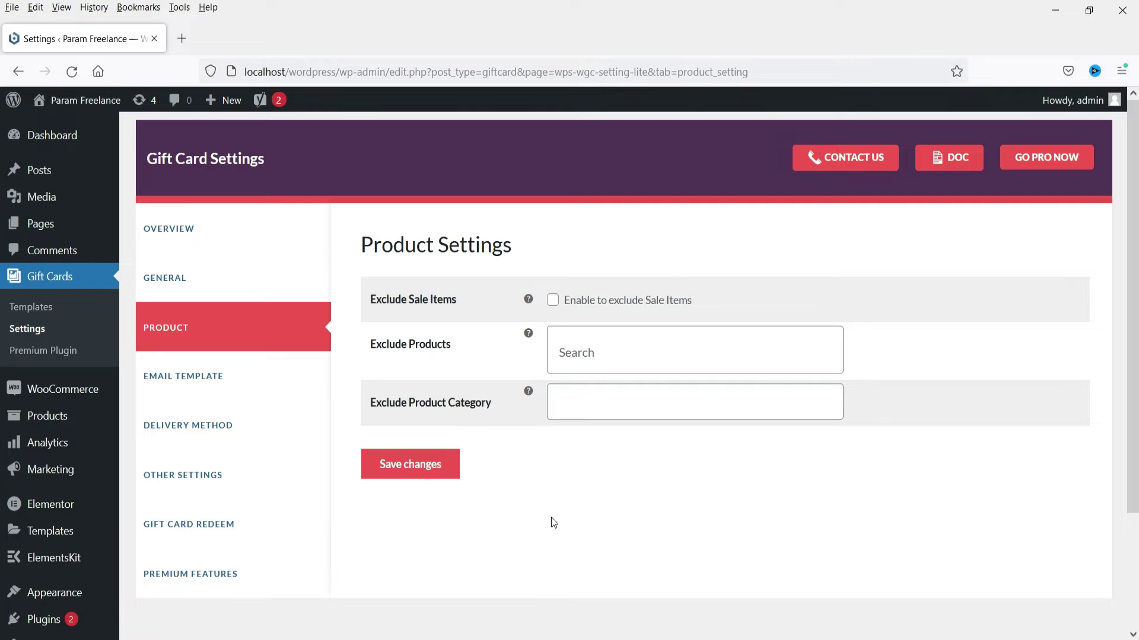
{"action": "left_click", "coordinate": [194, 372]}
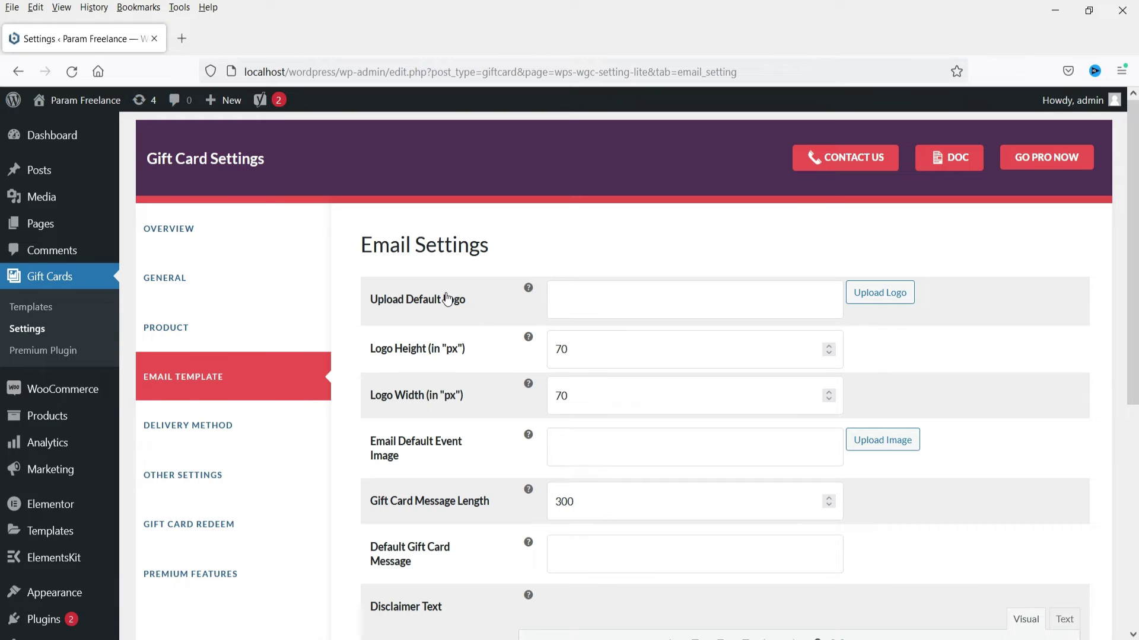
Set logo.png from the Media Library as the default email logo
{"action": "left_click", "coordinate": [877, 297]}
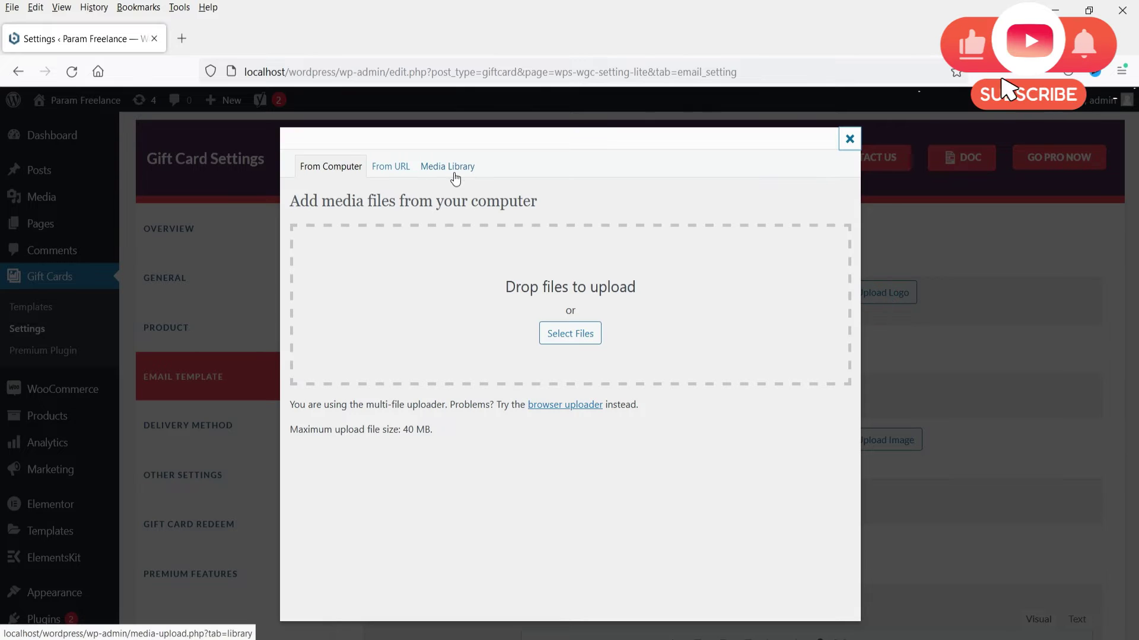
{"action": "left_click", "coordinate": [455, 172]}
{"action": "left_click", "coordinate": [636, 194]}
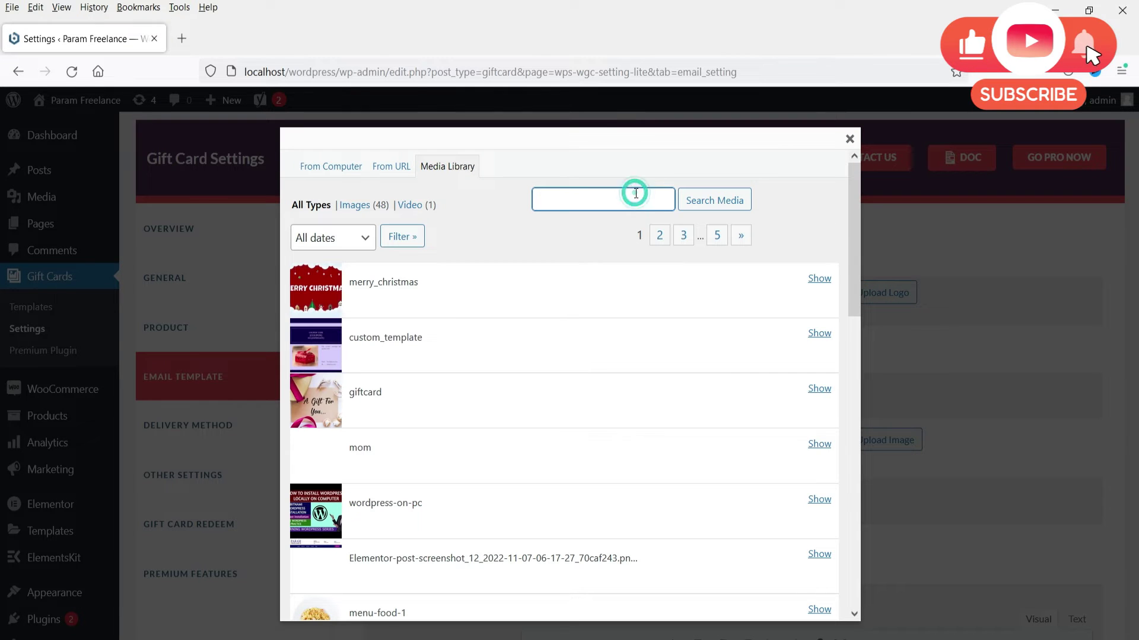
{"action": "type", "text": "logo"}
{"action": "key", "text": "Return"}
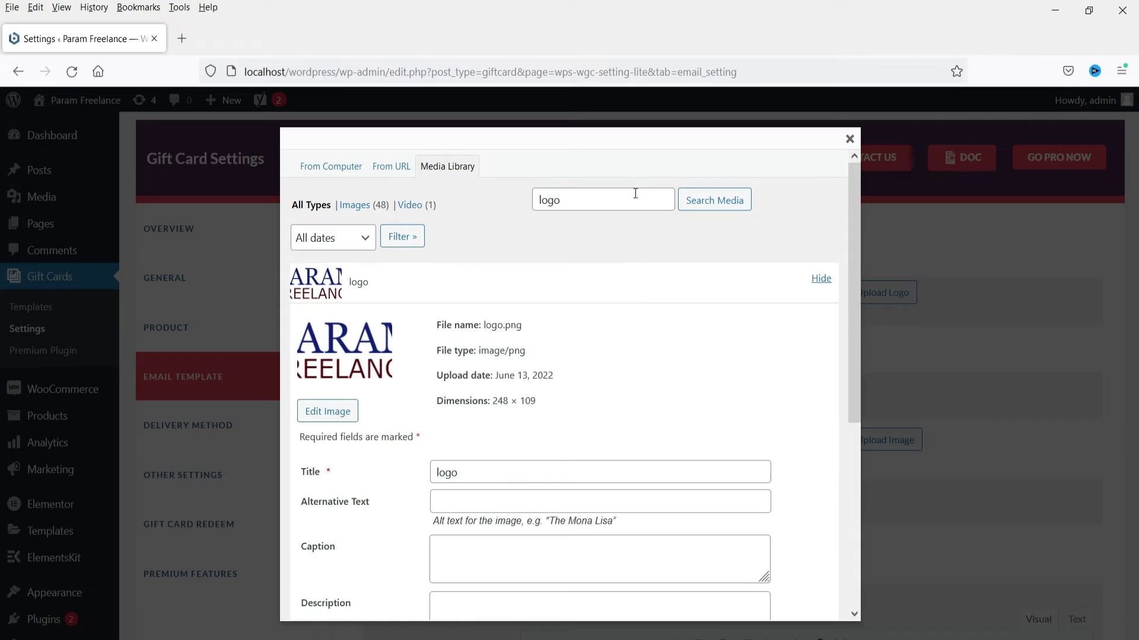
{"action": "left_click", "coordinate": [337, 347]}
{"action": "key", "text": "ctrl+w"}
{"action": "scroll", "coordinate": [351, 356], "scroll_direction": "down", "scroll_amount": 3}
{"action": "scroll", "coordinate": [492, 528], "scroll_direction": "down", "scroll_amount": 2}
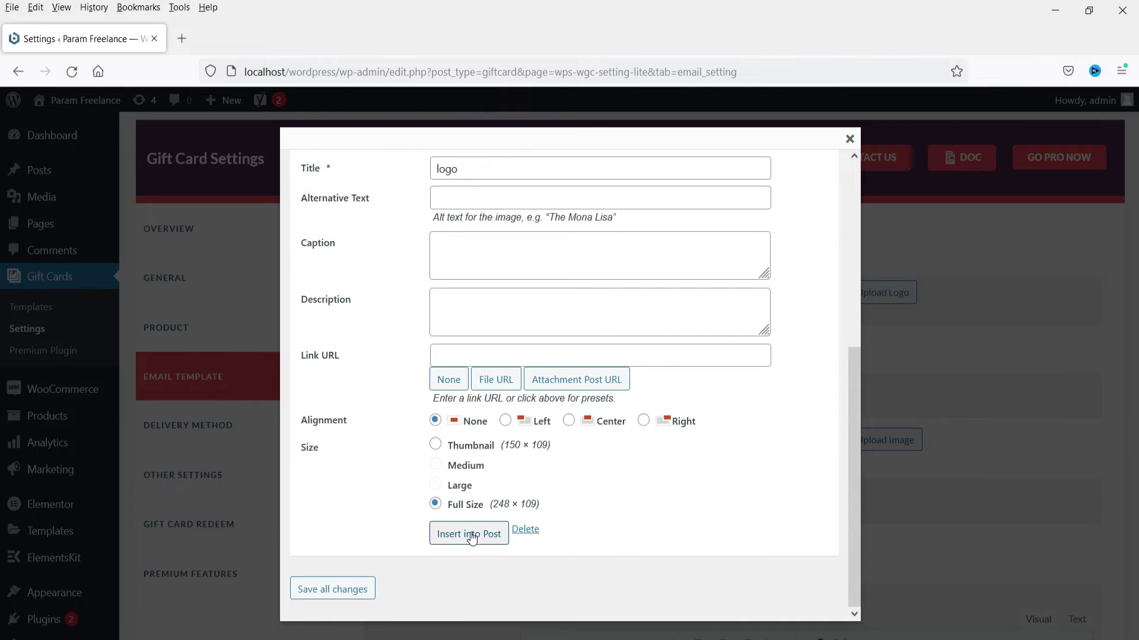
{"action": "left_click", "coordinate": [472, 537]}
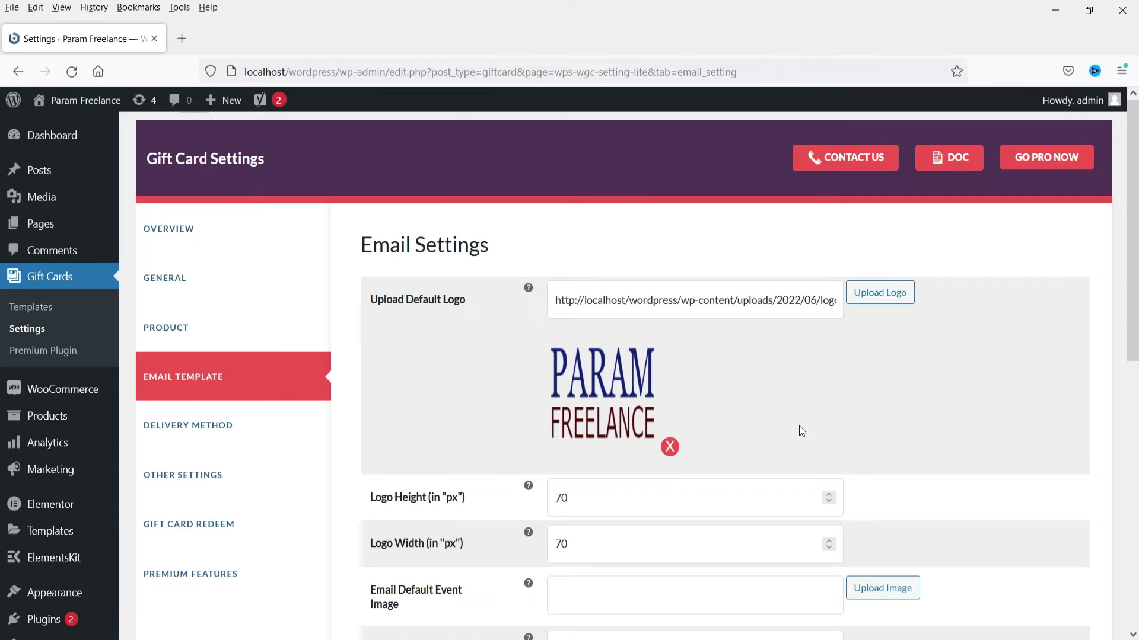
Change the logo width to 0
{"action": "scroll", "coordinate": [736, 368], "scroll_direction": "down", "scroll_amount": 3}
{"action": "left_click", "coordinate": [374, 368]}
{"action": "key", "text": "BackSpace"}
{"action": "key", "text": "BackSpace"}
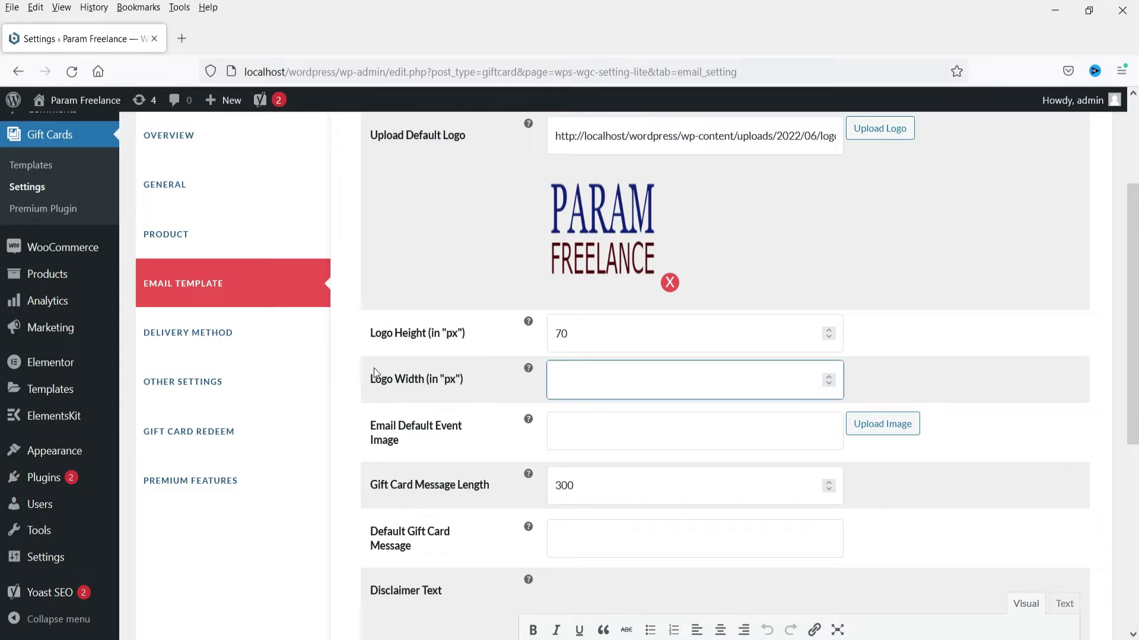
{"action": "type", "text": "0"}
{"action": "scroll", "coordinate": [373, 367], "scroll_direction": "down", "scroll_amount": 3}
{"action": "left_click", "coordinate": [910, 261]}
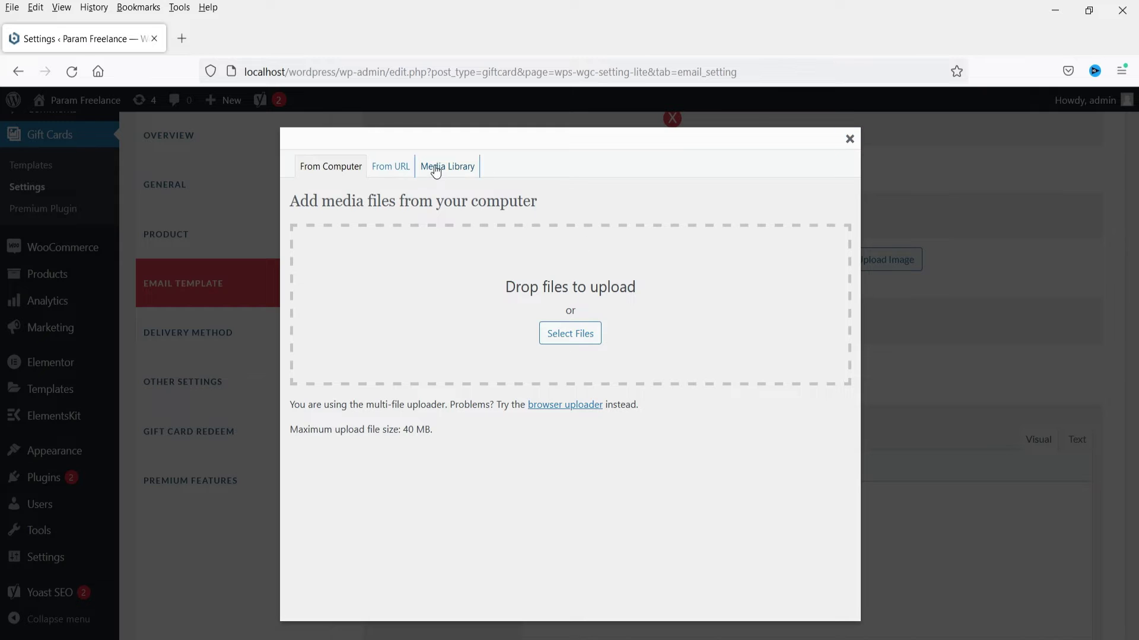
Insert the merry_christmas image from the Media Library as the event image
{"action": "left_click", "coordinate": [434, 167]}
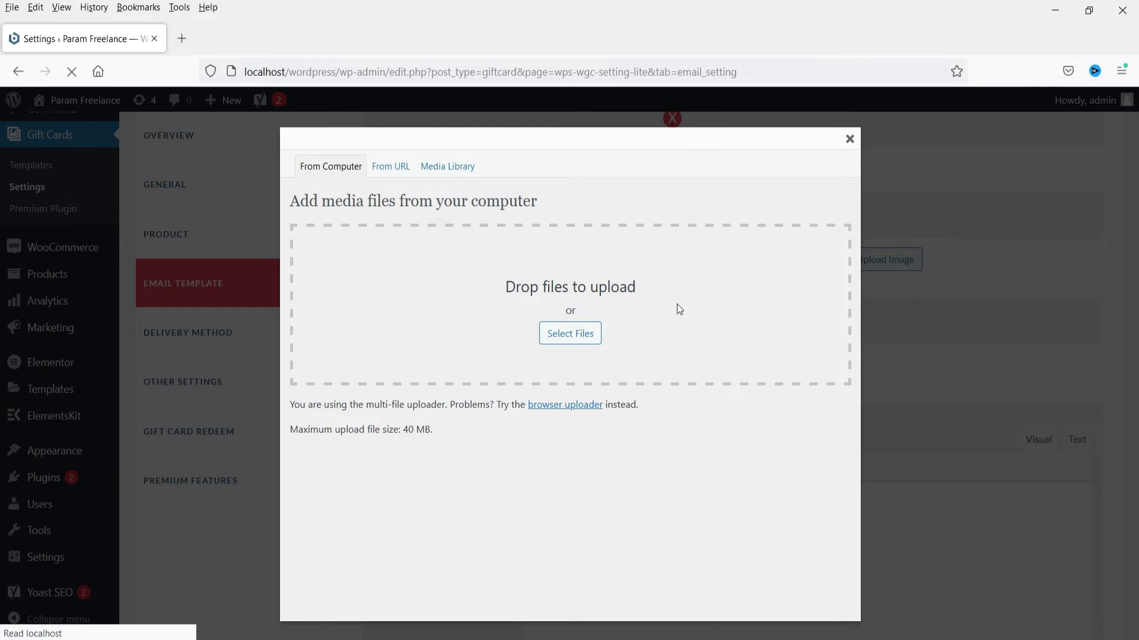
{"action": "left_click", "coordinate": [340, 288]}
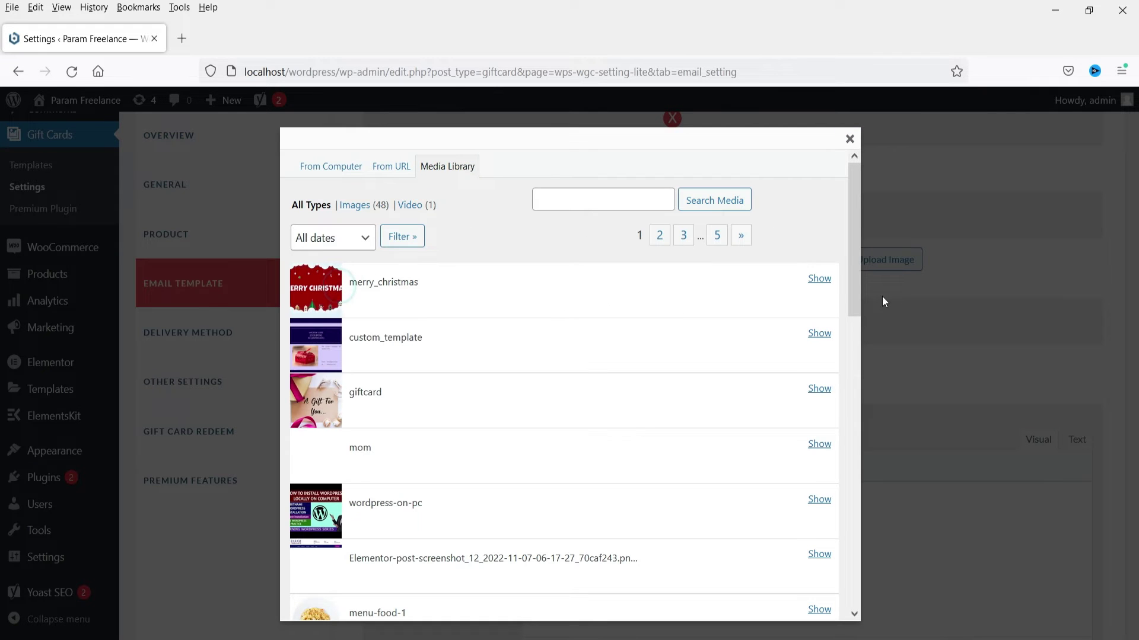
{"action": "left_click", "coordinate": [820, 279]}
{"action": "scroll", "coordinate": [530, 315], "scroll_direction": "down", "scroll_amount": 5}
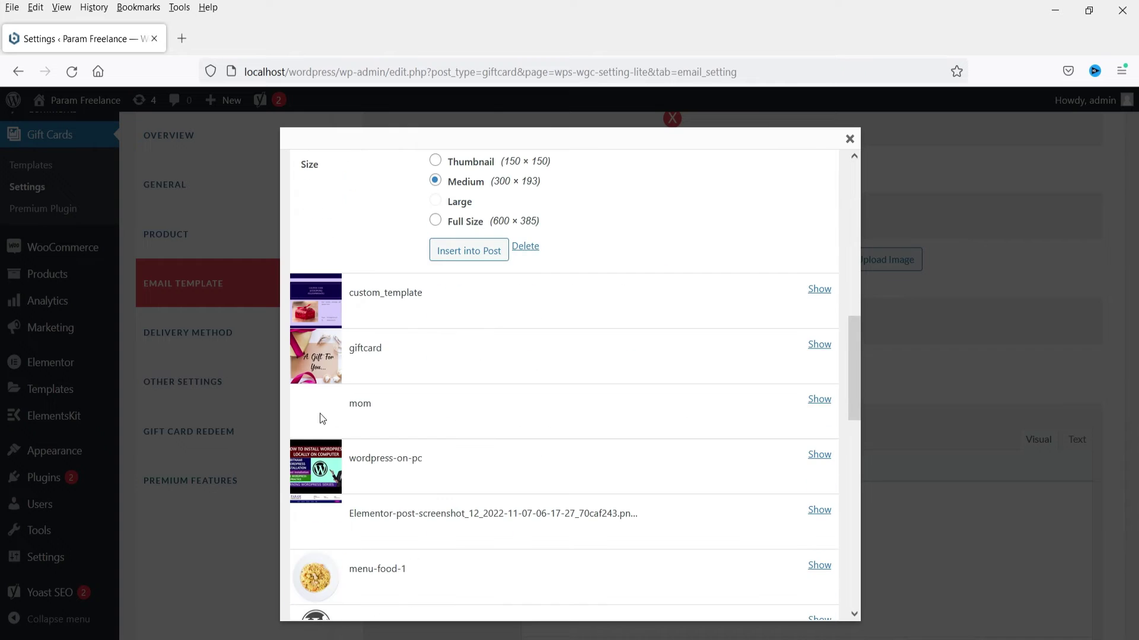
{"action": "left_click", "coordinate": [475, 253]}
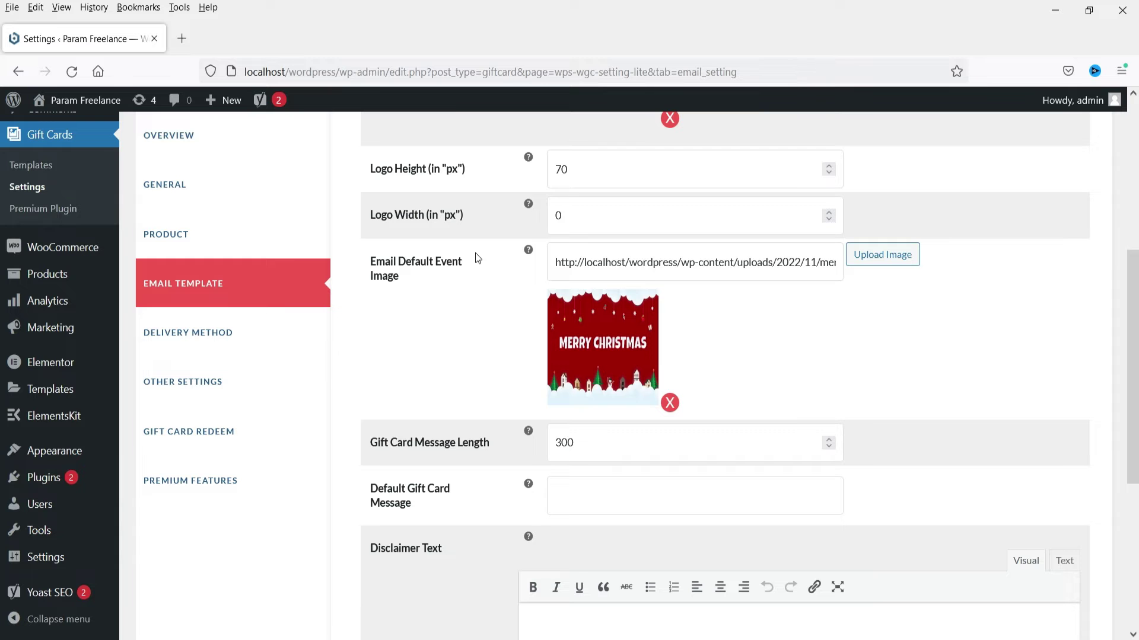
{"action": "scroll", "coordinate": [788, 361], "scroll_direction": "down", "scroll_amount": 3}
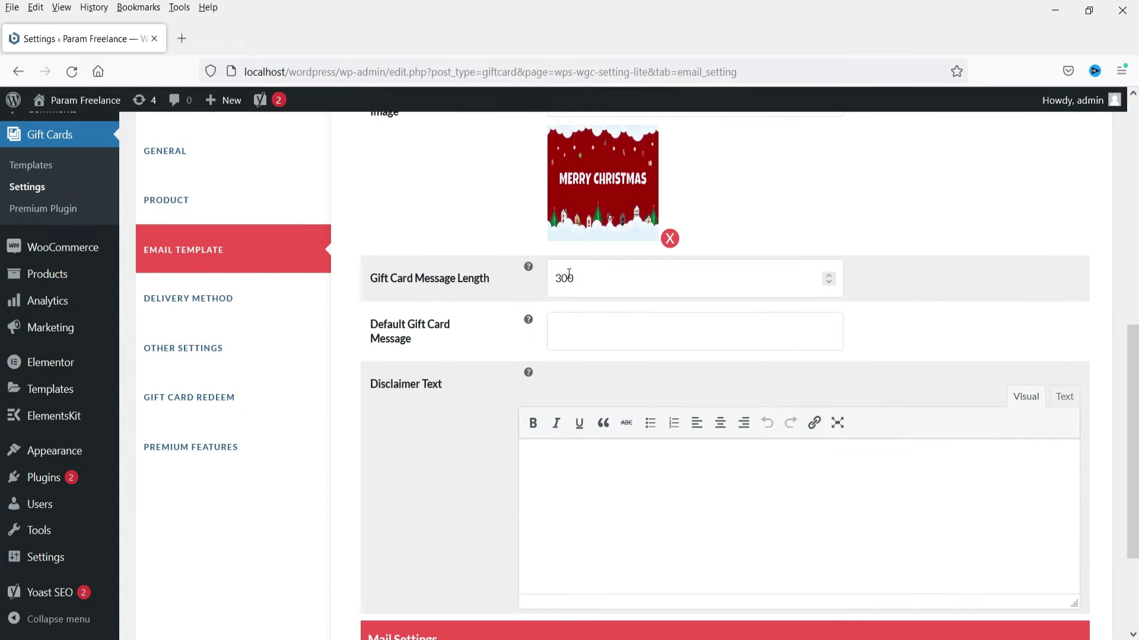
Enter default message 'This is a gift card from Param Freelance.' and disclaimer 'Use this gift card within 30 days.'
{"action": "left_click", "coordinate": [579, 332]}
{"action": "type", "text": "This is a gi"}
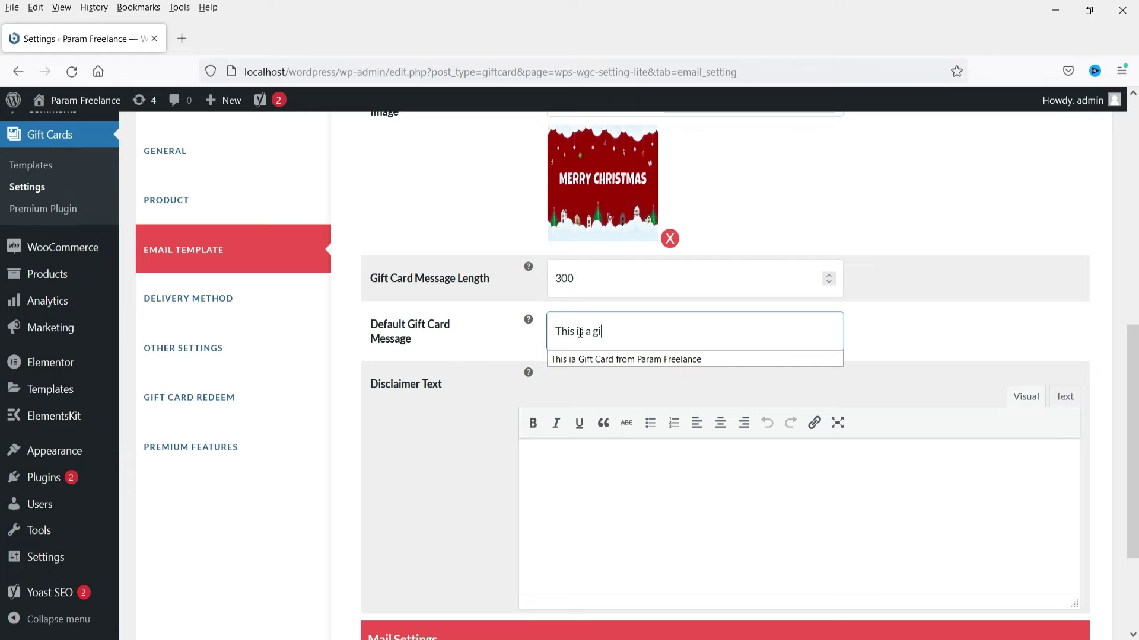
{"action": "type", "text": "ft card from Param Freelance."}
{"action": "left_click", "coordinate": [745, 489]}
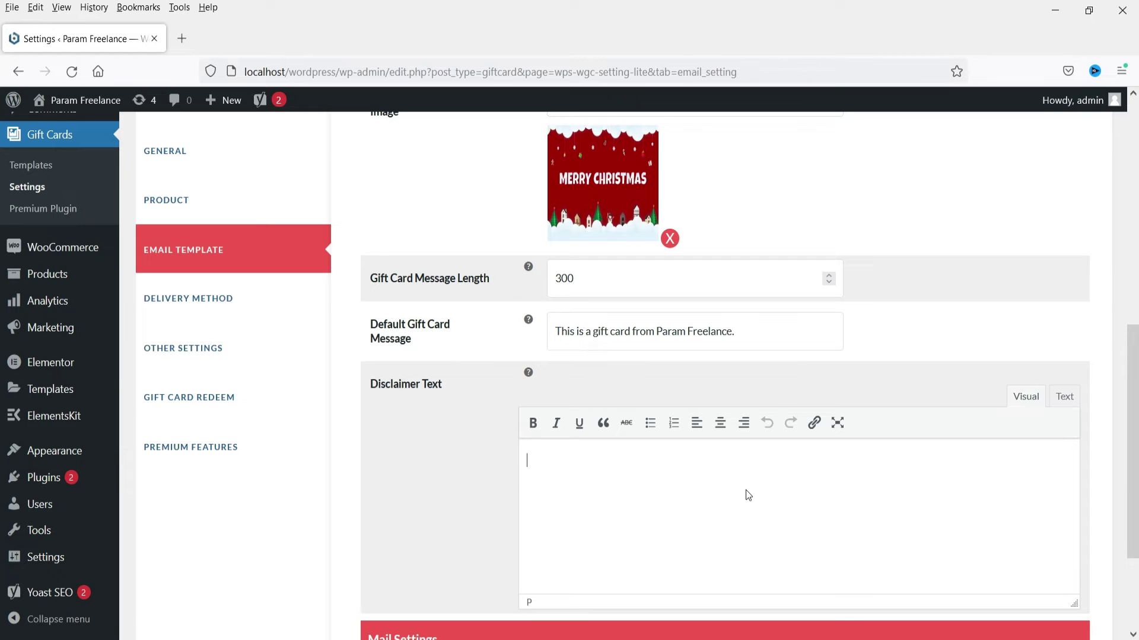
{"action": "type", "text": "Use this gift card within 30 "}
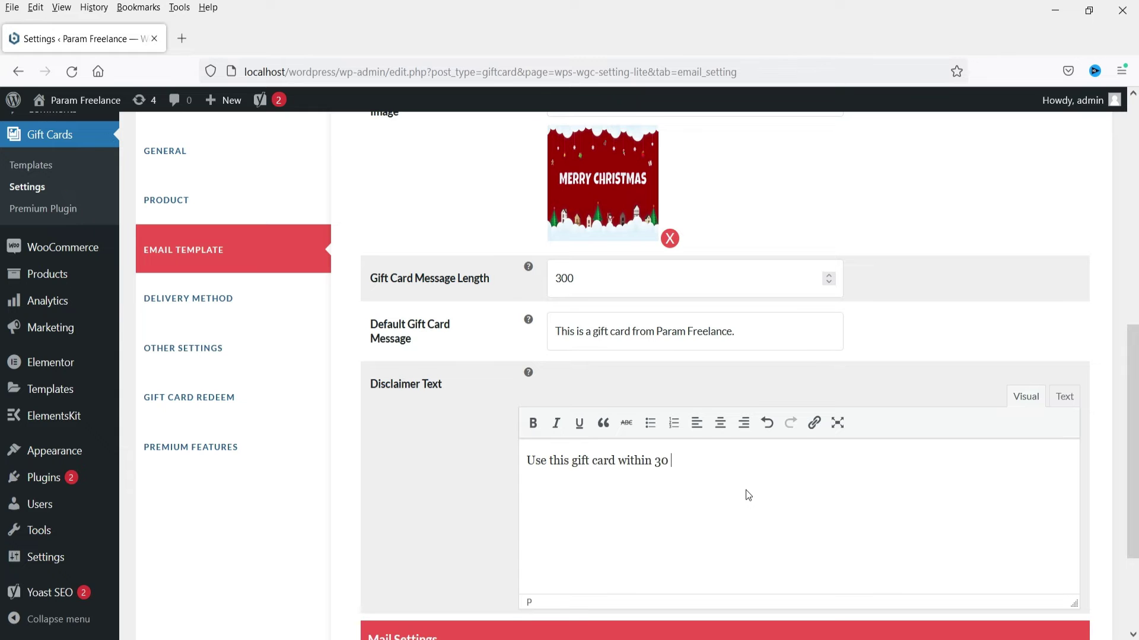
{"action": "type", "text": "days."}
{"action": "scroll", "coordinate": [827, 440], "scroll_direction": "down", "scroll_amount": 5}
Expand Mail Settings, inspect the subject's [SITENAME] and [FROM] placeholders, and save the email settings
{"action": "left_click", "coordinate": [465, 498]}
{"action": "scroll", "coordinate": [639, 460], "scroll_direction": "down", "scroll_amount": 1}
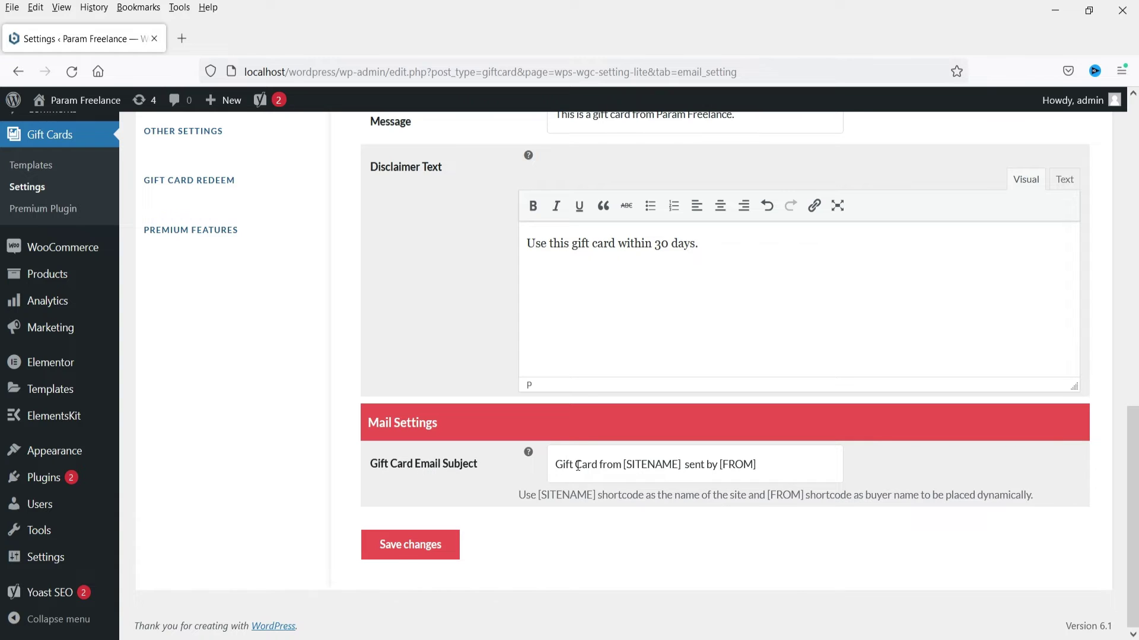
{"action": "left_click_drag", "start_coordinate": [621, 464], "coordinate": [683, 470]}
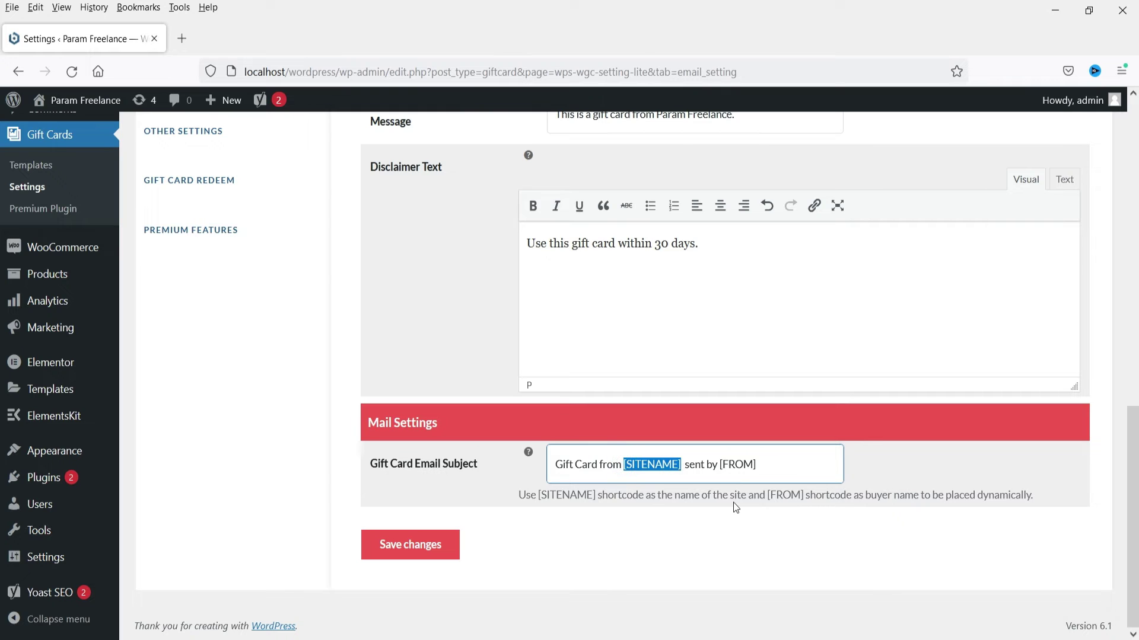
{"action": "left_click", "coordinate": [686, 464]}
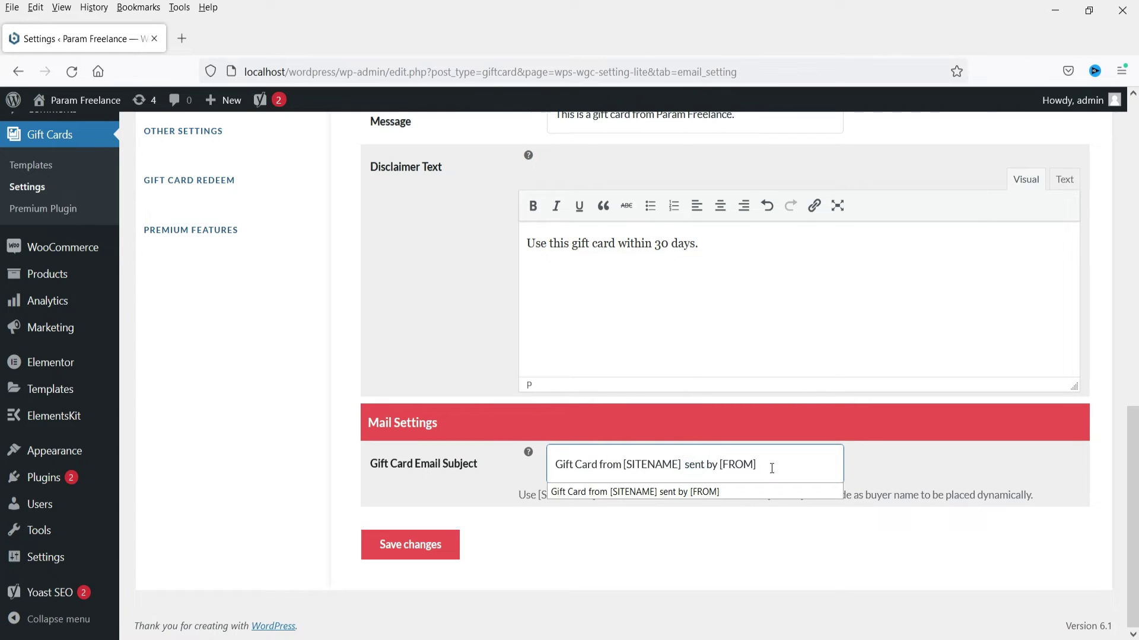
{"action": "left_click_drag", "start_coordinate": [771, 469], "coordinate": [720, 468]}
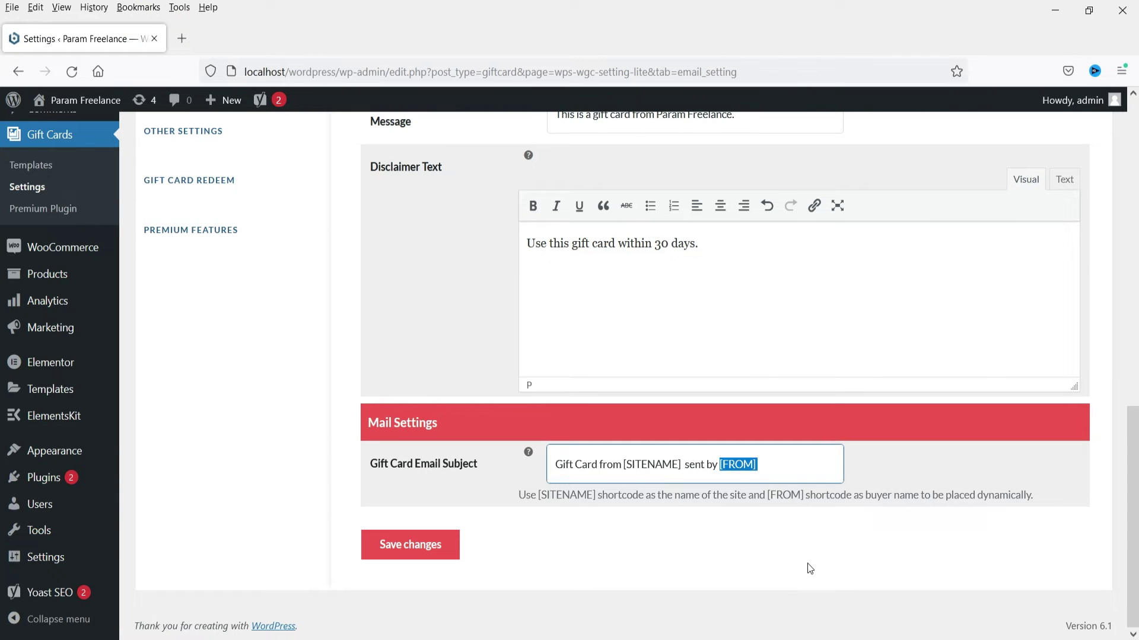
{"action": "left_click", "coordinate": [735, 464]}
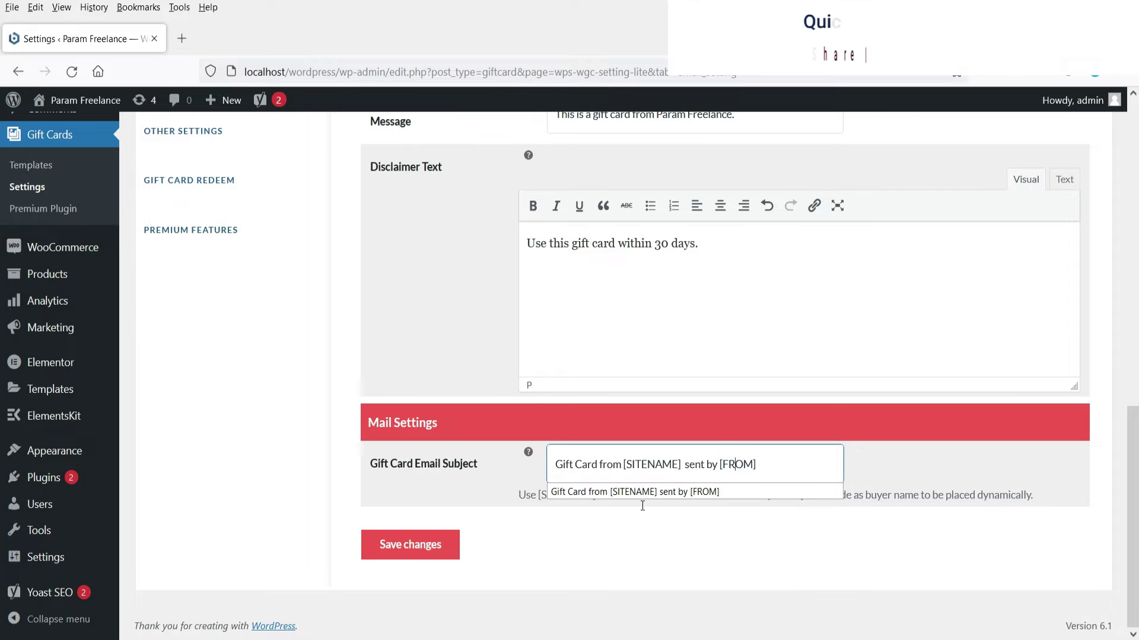
{"action": "left_click", "coordinate": [410, 545]}
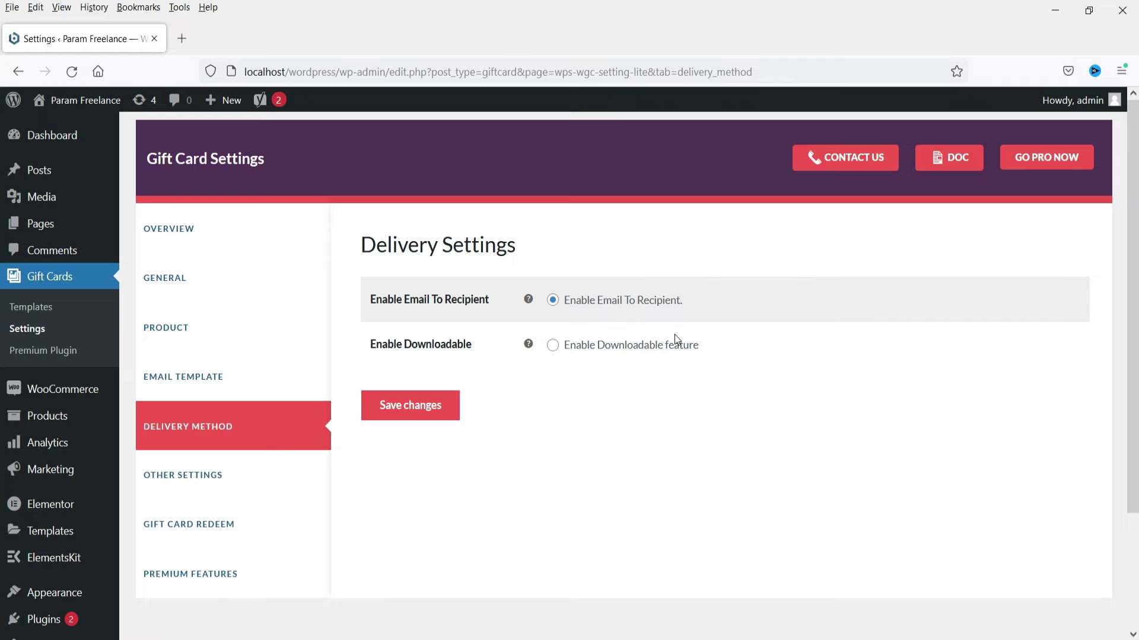
Check the Other Settings coupon field help, then move to the Gift Card Redeem page
{"action": "left_click", "coordinate": [220, 475]}
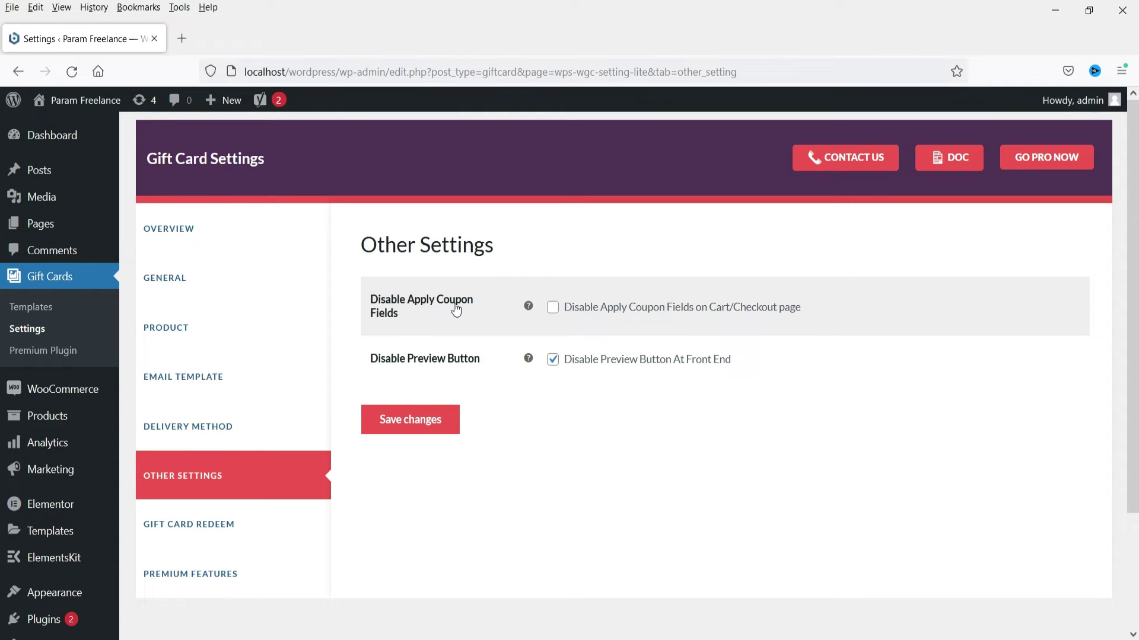
{"action": "mouse_move", "coordinate": [531, 309]}
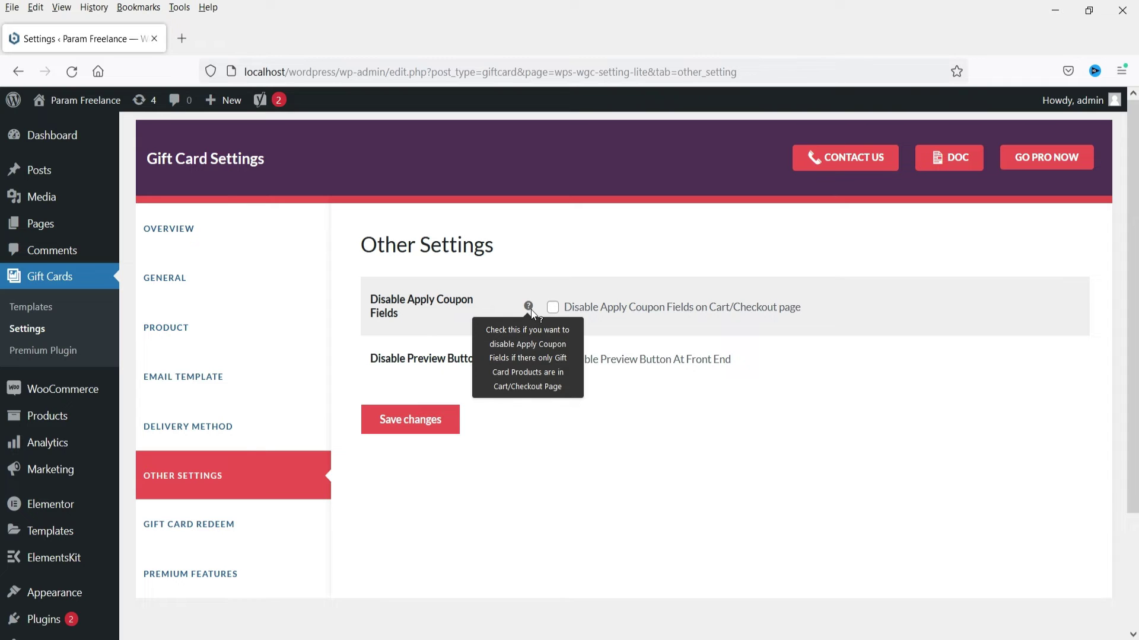
{"action": "left_click", "coordinate": [709, 450]}
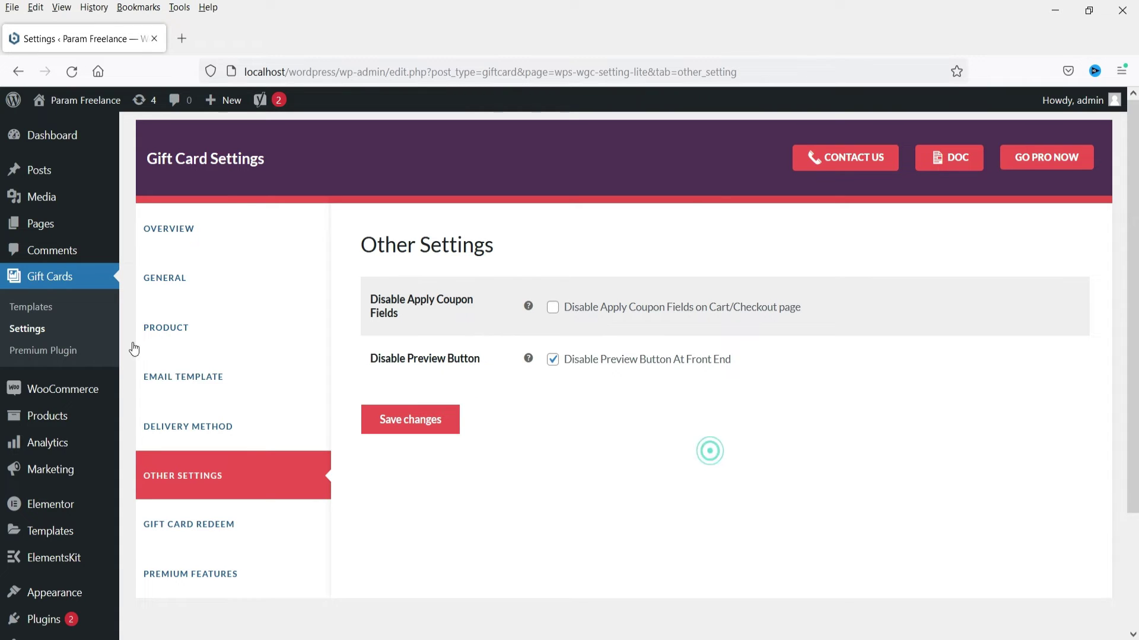
{"action": "left_click", "coordinate": [220, 525]}
{"action": "scroll", "coordinate": [725, 315], "scroll_direction": "down", "scroll_amount": 5}
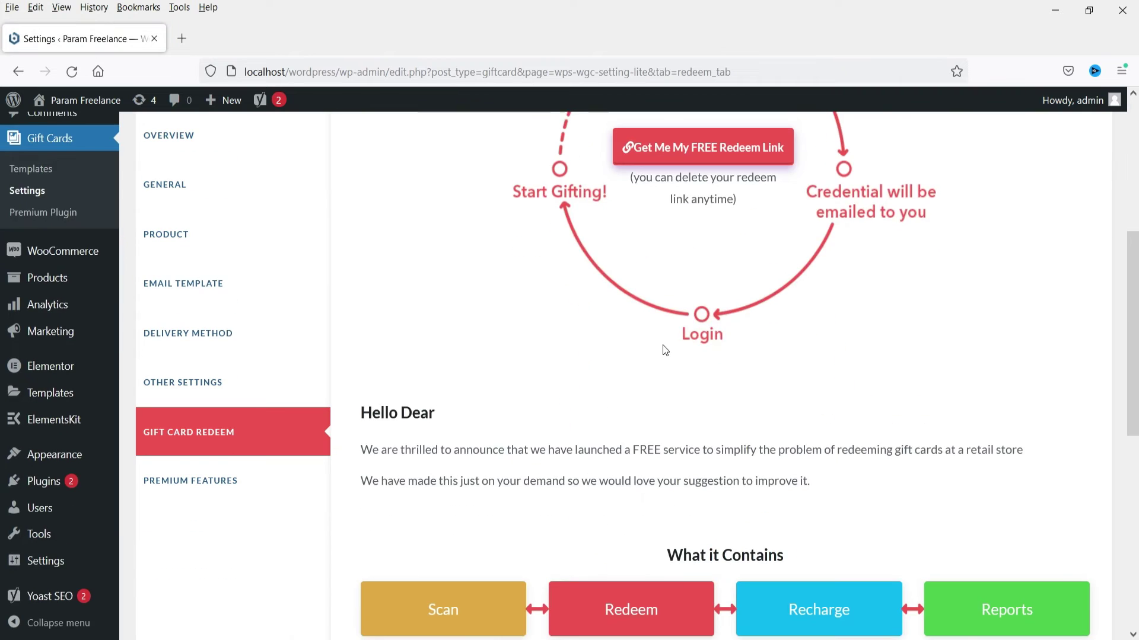
Scroll back up and open Gift Cards > Templates, listing the four published templates
{"action": "scroll", "coordinate": [630, 321], "scroll_direction": "up", "scroll_amount": 1}
{"action": "scroll", "coordinate": [789, 391], "scroll_direction": "up", "scroll_amount": 3}
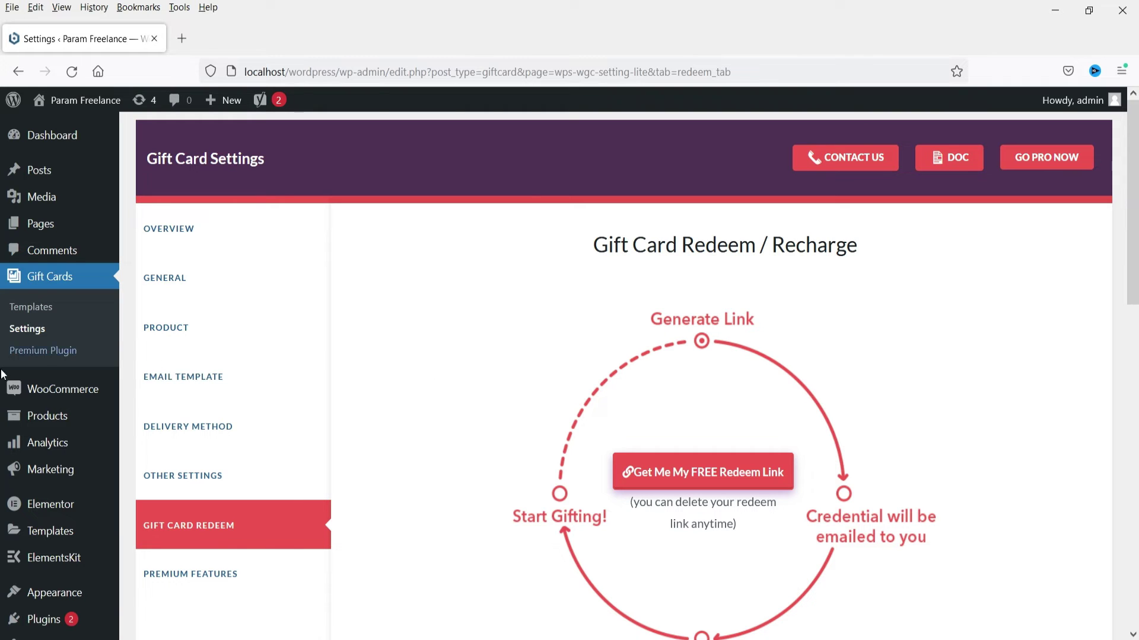
{"action": "left_click", "coordinate": [35, 309]}
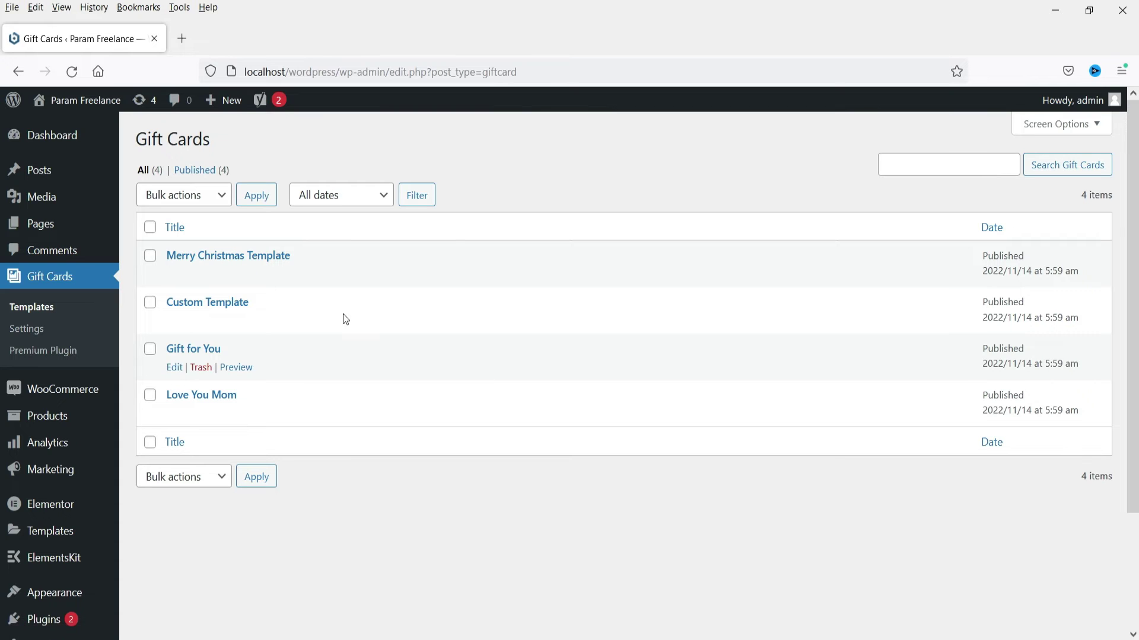
Open the Merry Christmas, Gift for You and Love You Mom template previews in new tabs
{"action": "right_click", "coordinate": [236, 274]}
{"action": "left_click", "coordinate": [306, 293]}
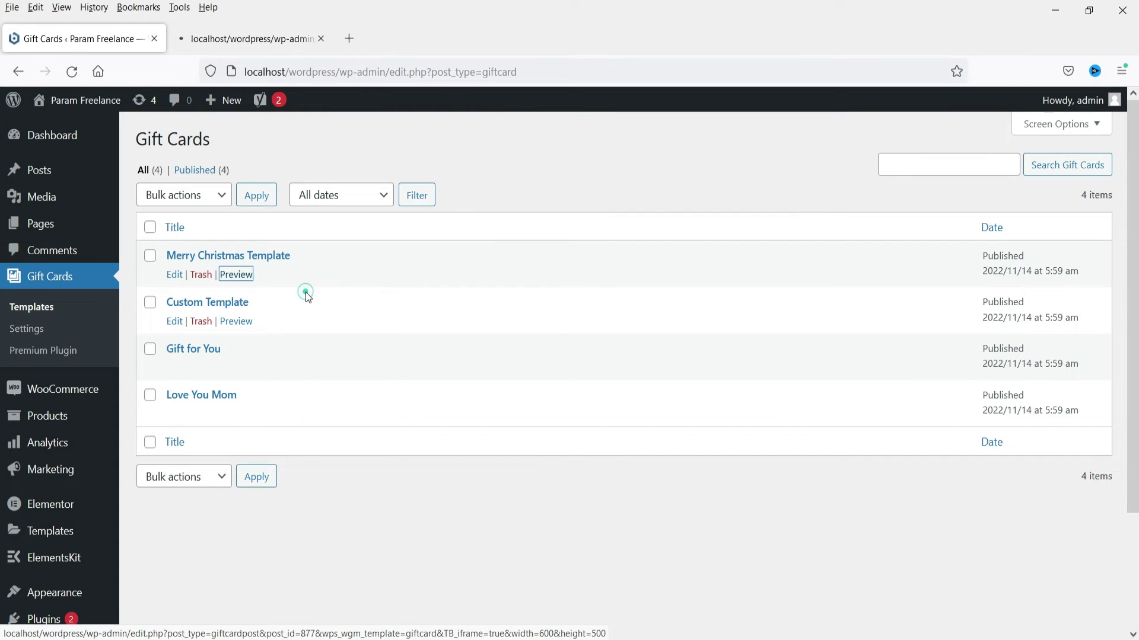
{"action": "right_click", "coordinate": [236, 367]}
{"action": "left_click", "coordinate": [278, 377]}
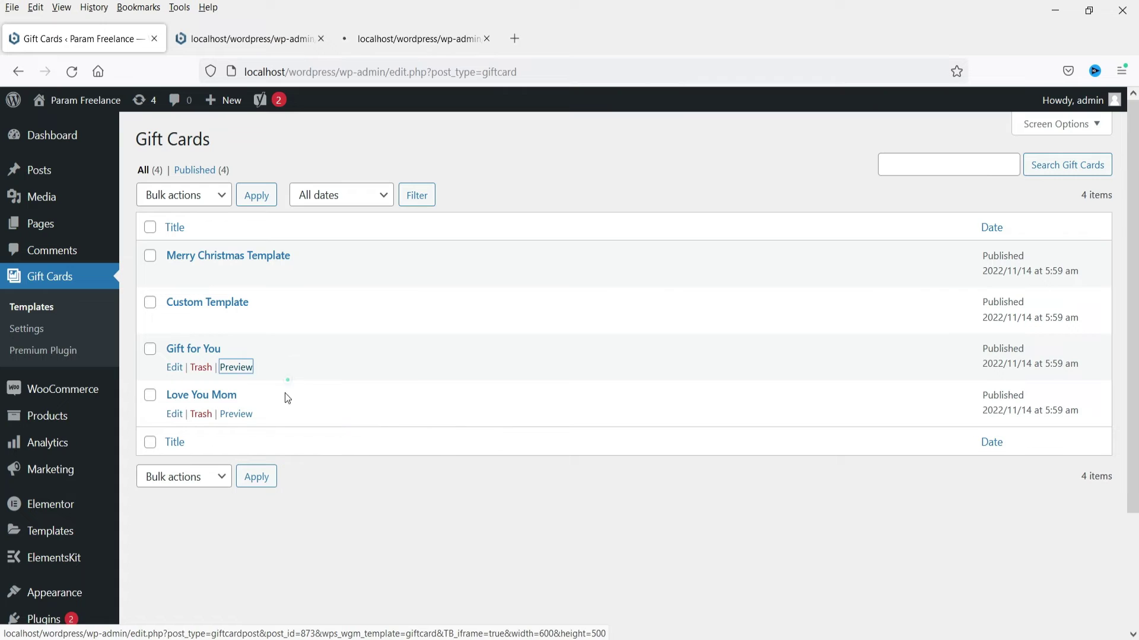
{"action": "right_click", "coordinate": [236, 413]}
{"action": "left_click", "coordinate": [293, 425]}
Review the three template previews, checking the recipient and sender placeholder addresses on Merry Christmas
{"action": "left_click", "coordinate": [255, 39]}
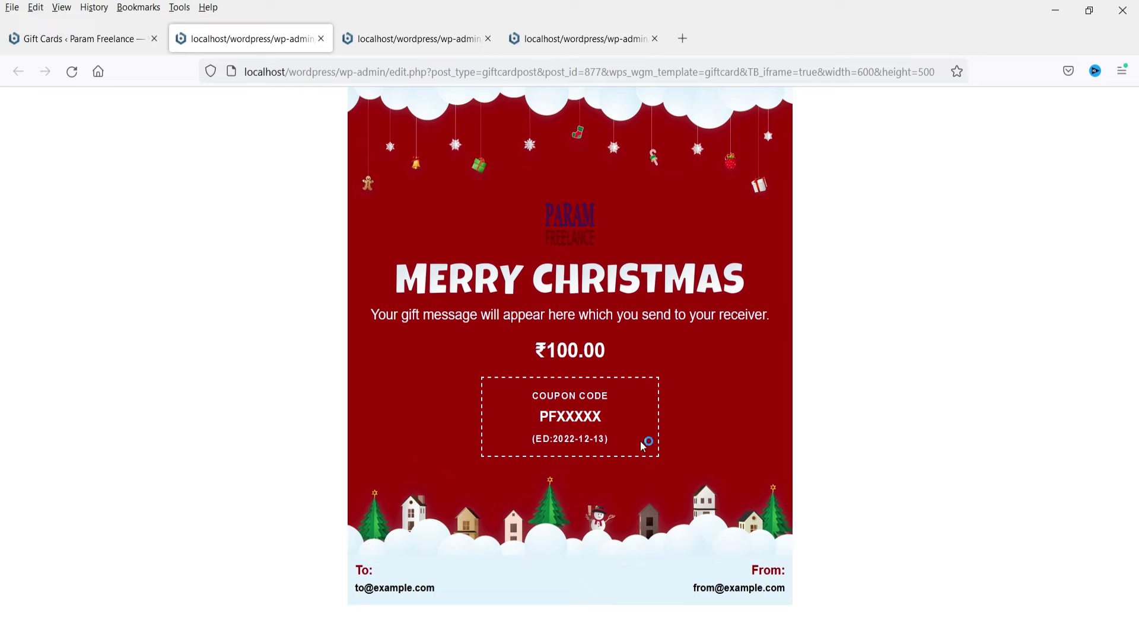
{"action": "left_click_drag", "start_coordinate": [436, 589], "coordinate": [354, 589]}
{"action": "left_click", "coordinate": [436, 587]}
{"action": "left_click_drag", "start_coordinate": [691, 590], "coordinate": [790, 600]}
{"action": "left_click", "coordinate": [846, 572]}
{"action": "left_click", "coordinate": [421, 37]}
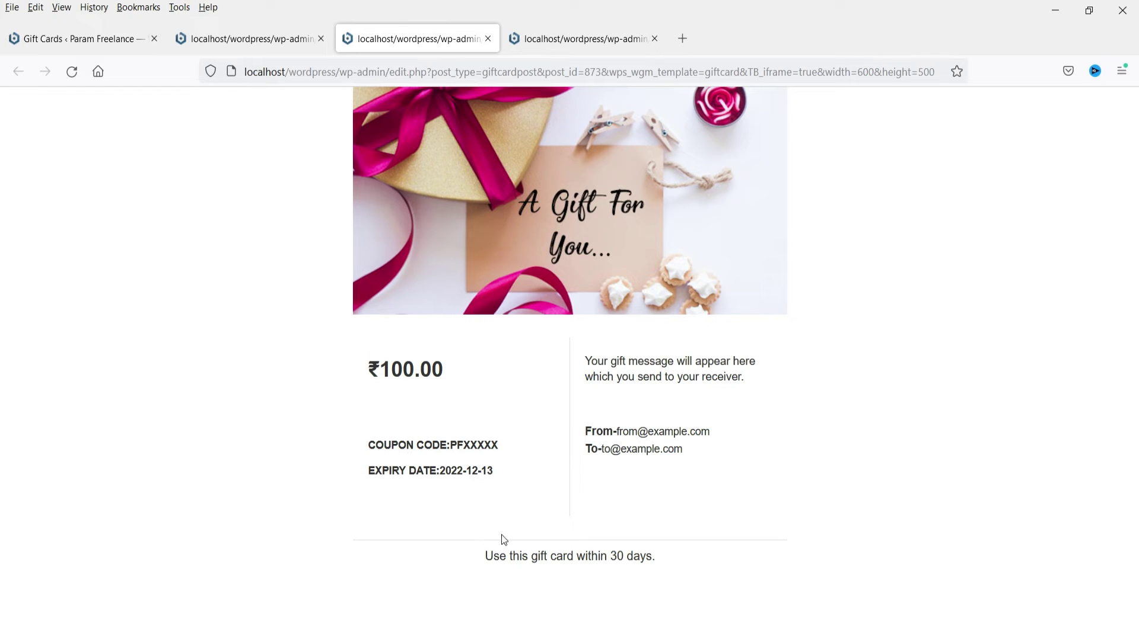
{"action": "left_click", "coordinate": [585, 38]}
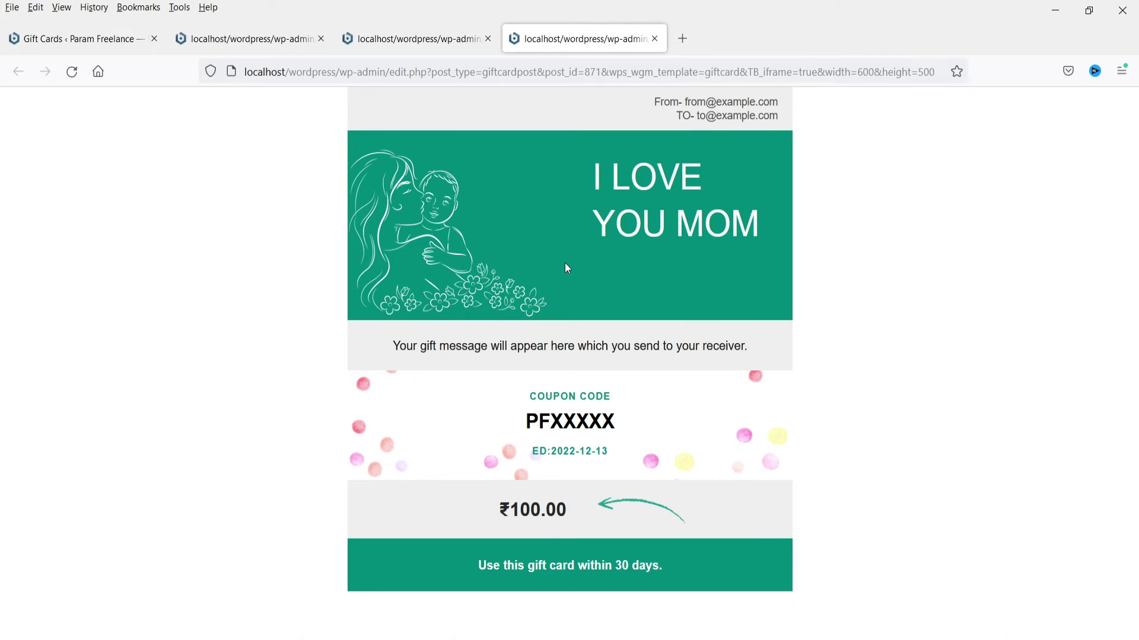
Return to the Gift Card templates tab and go to the All Products list
{"action": "left_click", "coordinate": [62, 39]}
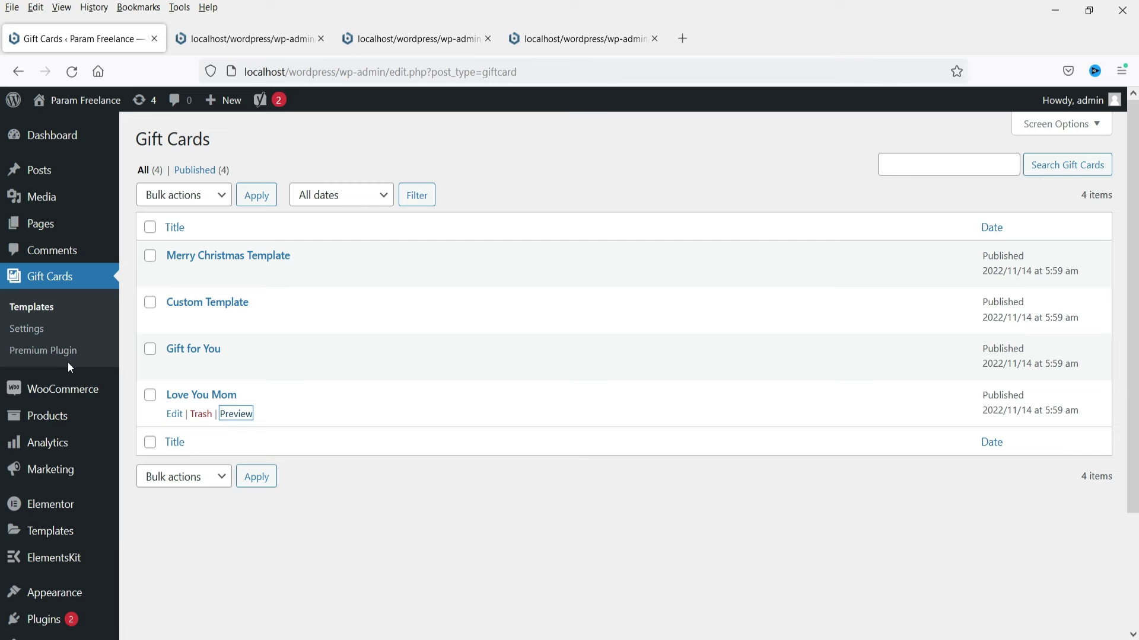
{"action": "mouse_move", "coordinate": [52, 424]}
{"action": "left_click", "coordinate": [173, 428]}
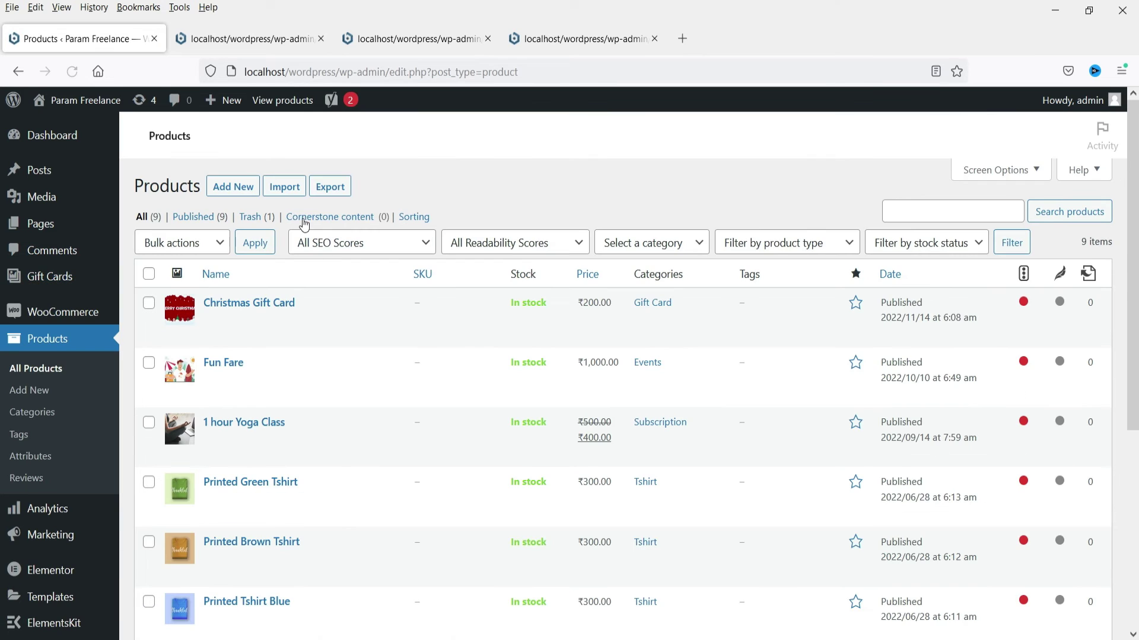
Add a new product titled 'New Christmas gift card' with description 'This is Christmas gift card product'
{"action": "left_click", "coordinate": [244, 196]}
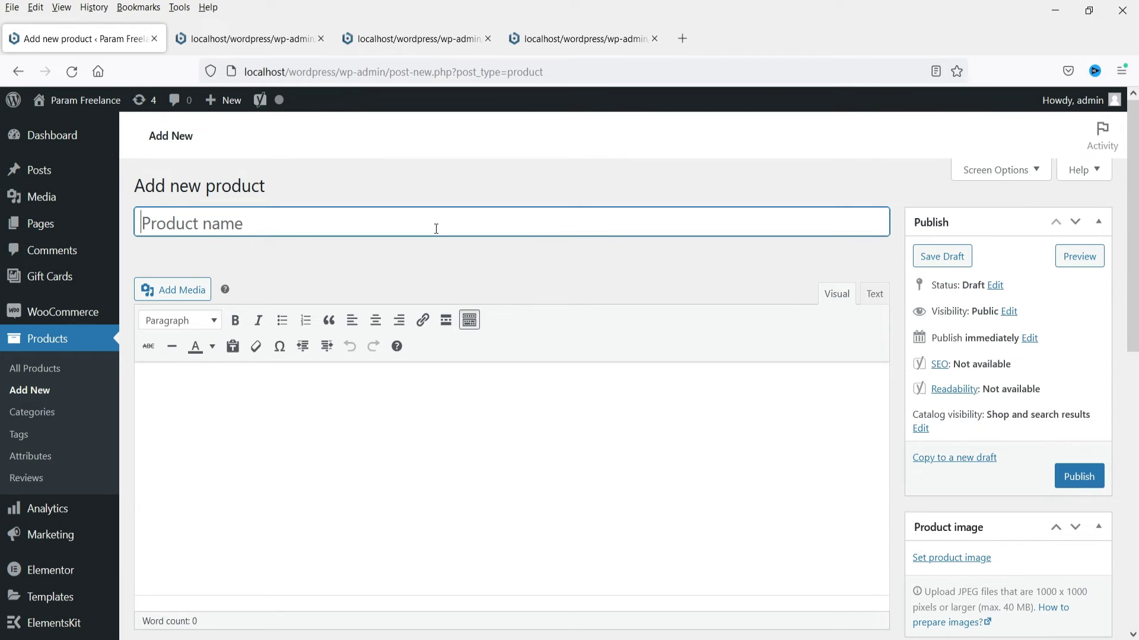
{"action": "type", "text": "New Ch"}
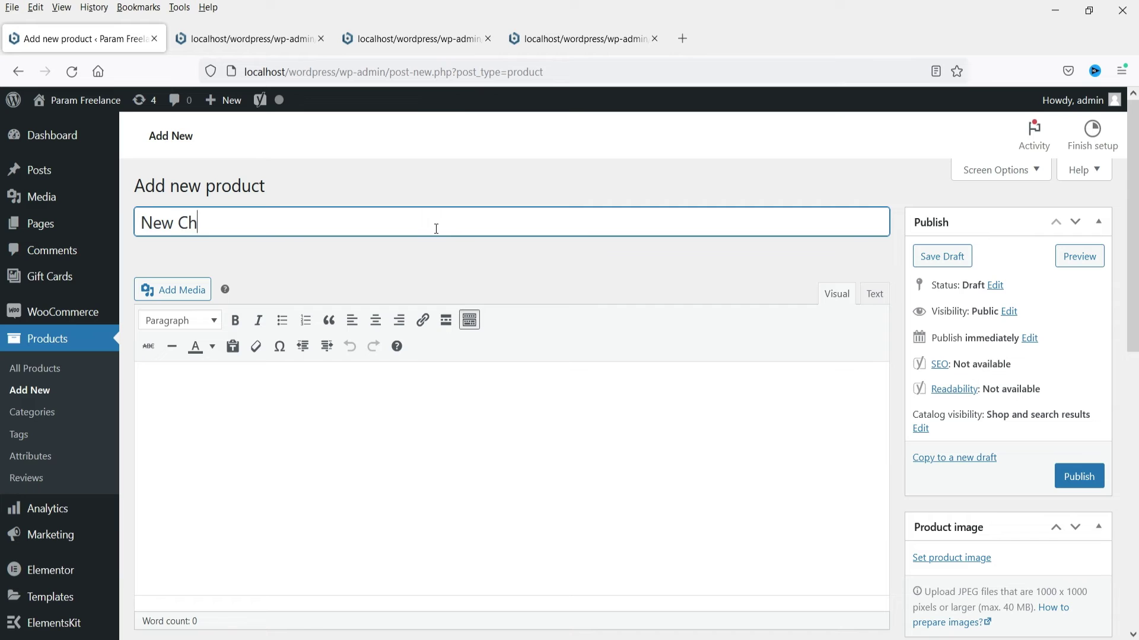
{"action": "type", "text": "ristmas gift card"}
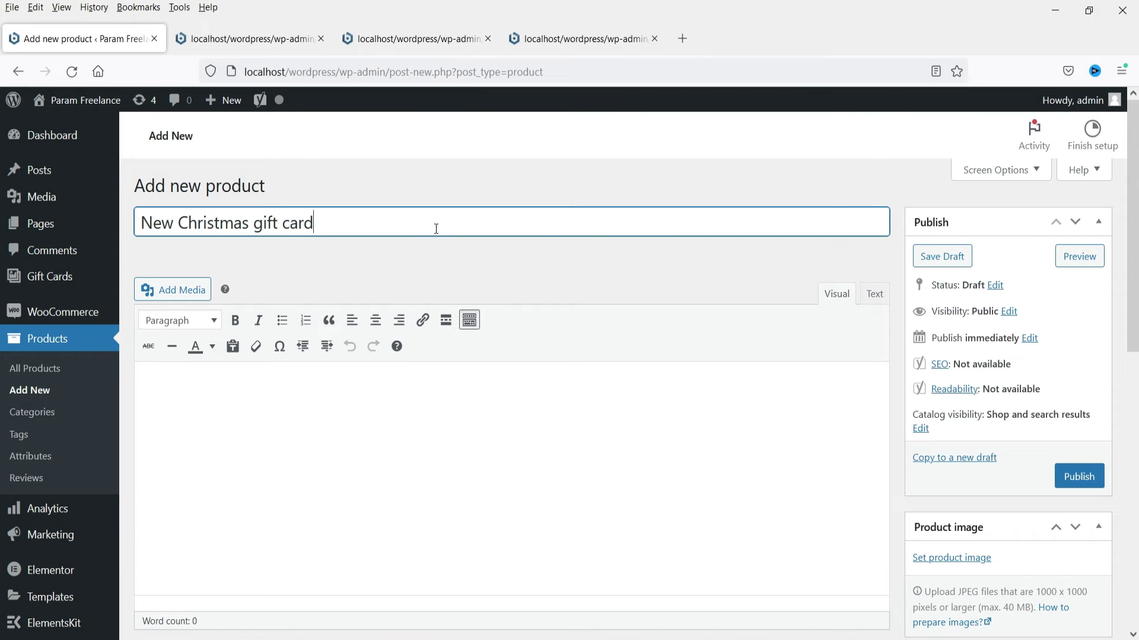
{"action": "left_click", "coordinate": [426, 452]}
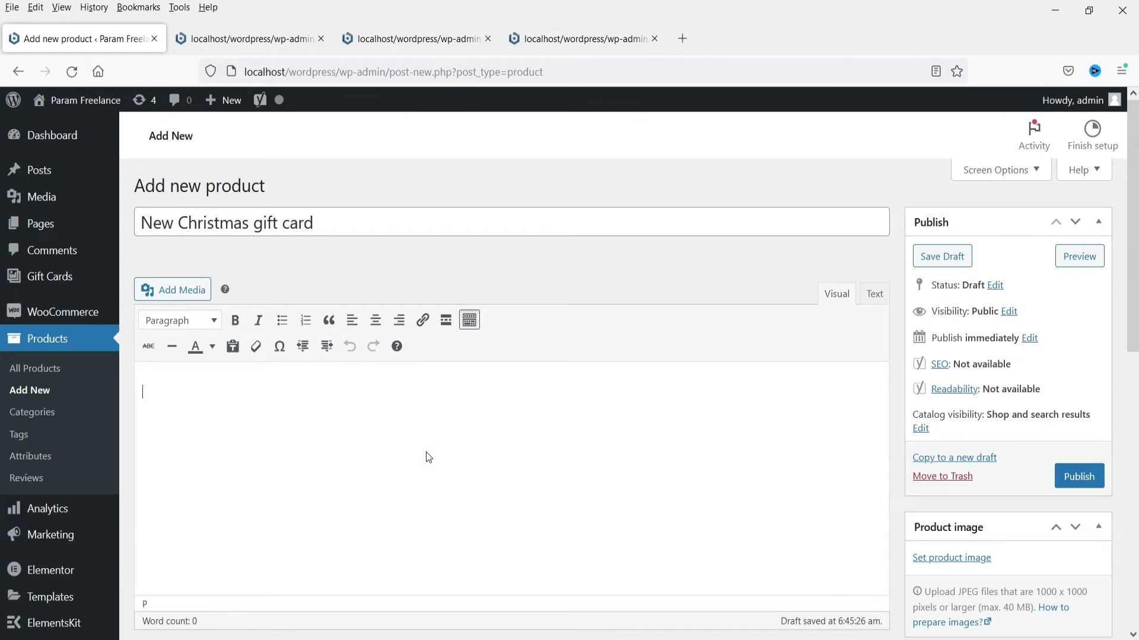
{"action": "type", "text": "The"}
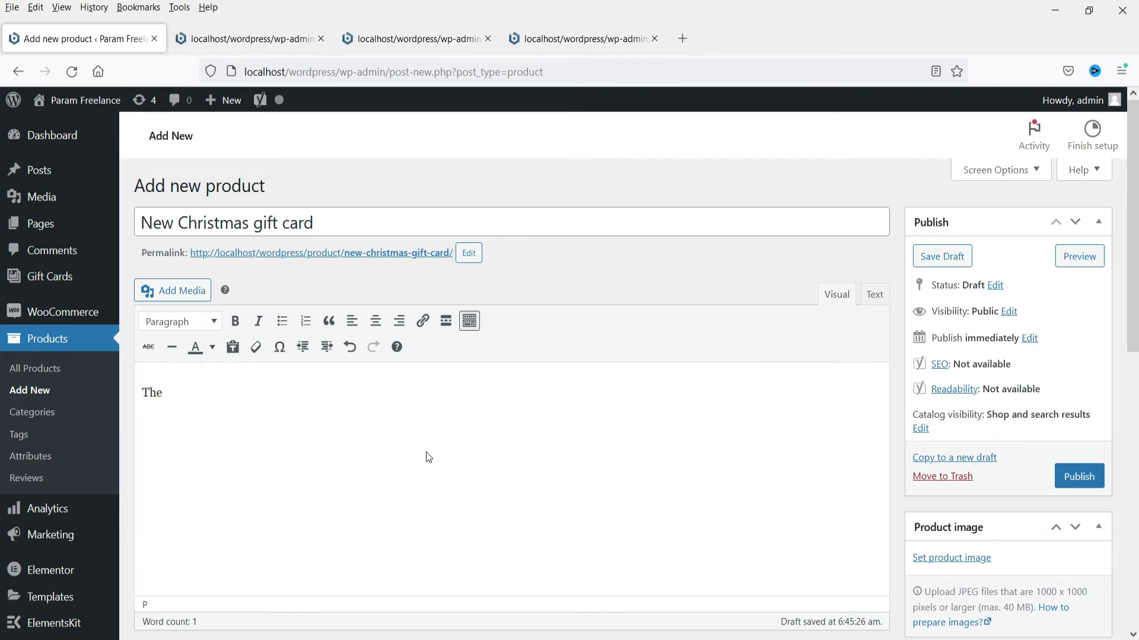
{"action": "key", "text": "BackSpace"}
{"action": "type", "text": "is is christmas gift card product"}
{"action": "left_click", "coordinate": [182, 393]}
{"action": "key", "text": "BackSpace"}
{"action": "type", "text": "C"}
Enter the short description 'Buy the gift card for friends and relatives.'
{"action": "scroll", "coordinate": [540, 406], "scroll_direction": "down", "scroll_amount": 10}
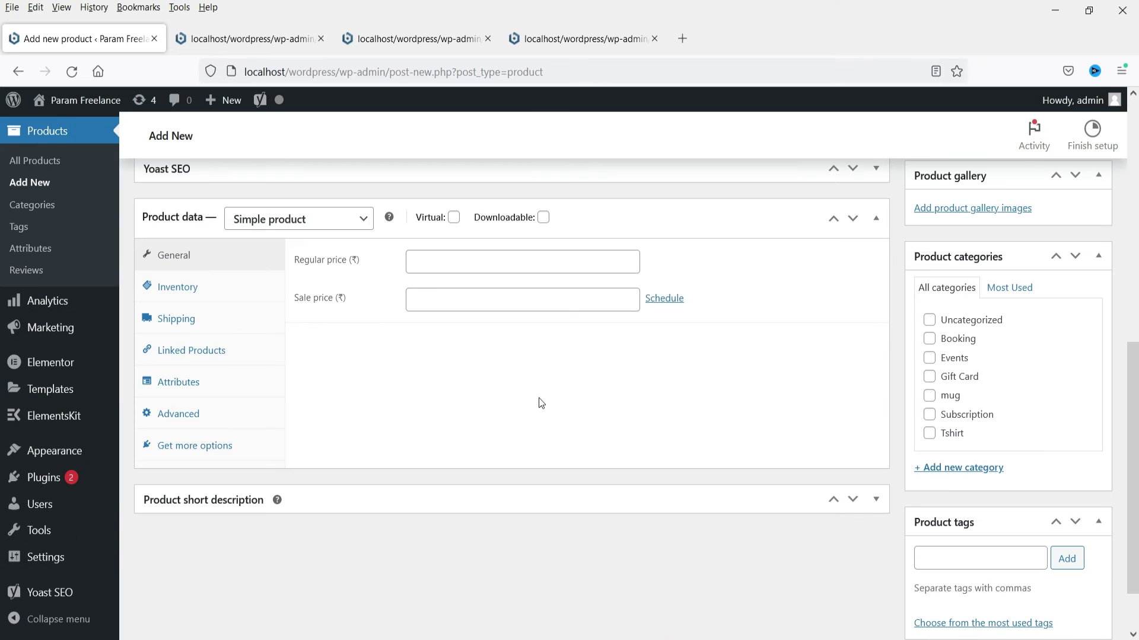
{"action": "left_click", "coordinate": [870, 508]}
{"action": "scroll", "coordinate": [304, 530], "scroll_direction": "down", "scroll_amount": 2}
{"action": "left_click", "coordinate": [305, 530]}
{"action": "type", "text": "Buy the gift "}
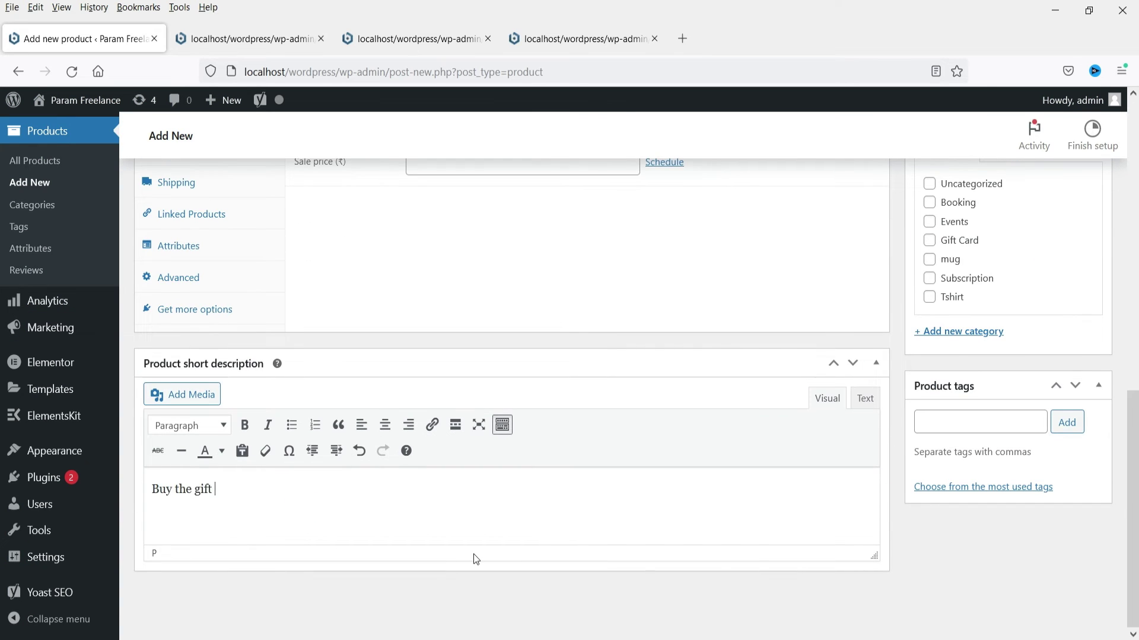
{"action": "type", "text": "card for friends and relatives."}
Assign the product to the Gift Card category
{"action": "scroll", "coordinate": [468, 550], "scroll_direction": "up", "scroll_amount": 1}
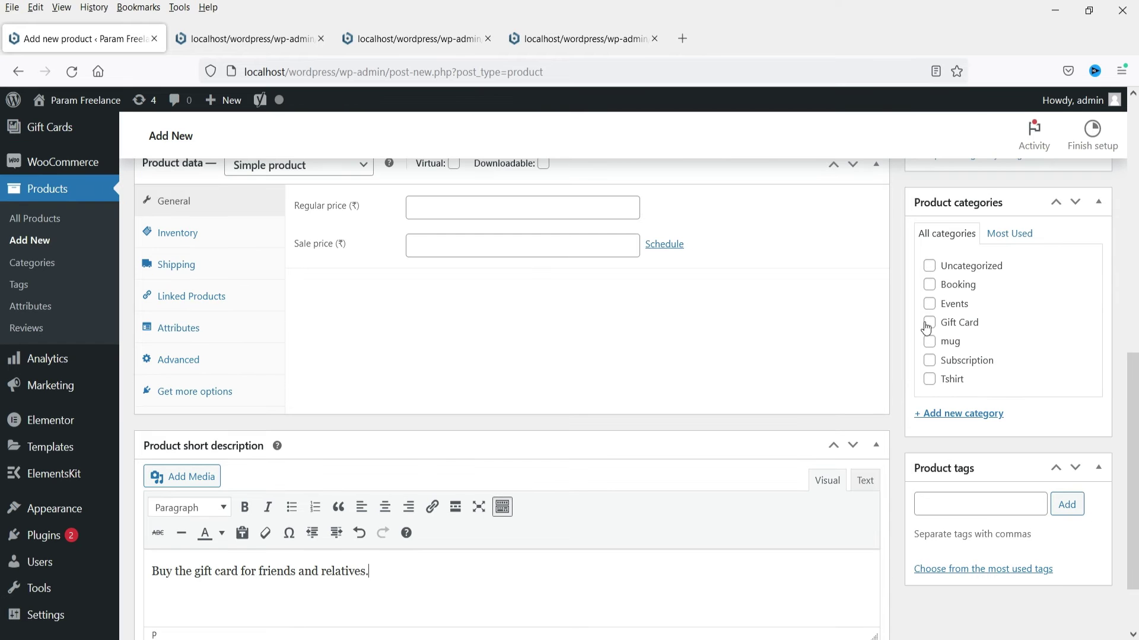
{"action": "left_click", "coordinate": [929, 322]}
{"action": "scroll", "coordinate": [1006, 388], "scroll_direction": "up", "scroll_amount": 3}
{"action": "left_click", "coordinate": [299, 335]}
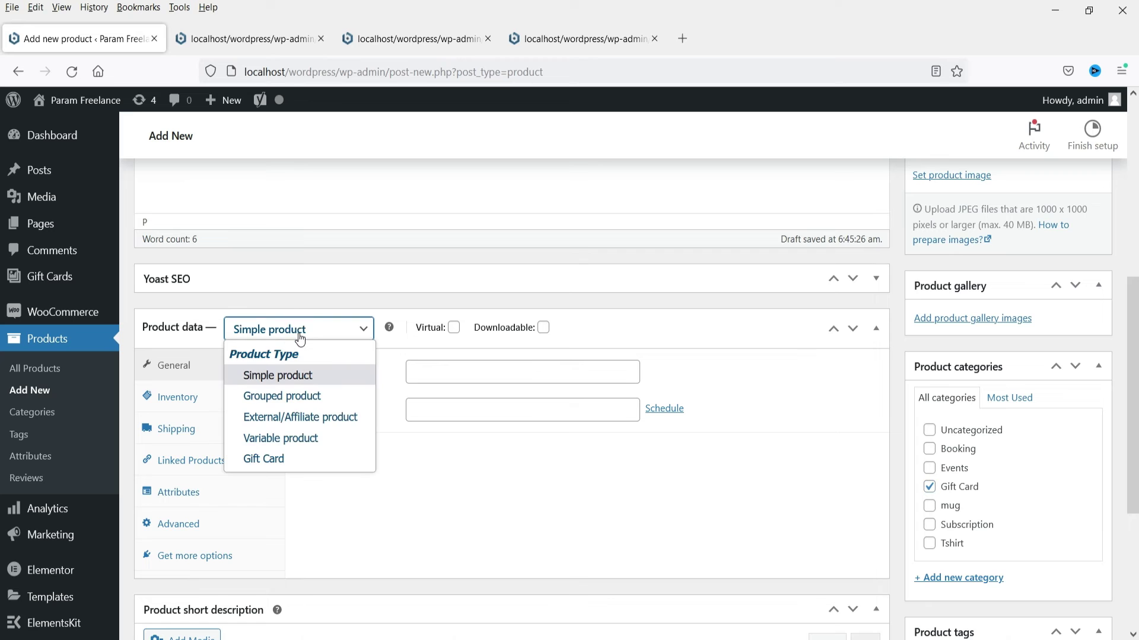
Make the product a Gift Card type with a Default Price of 200
{"action": "left_click", "coordinate": [301, 457]}
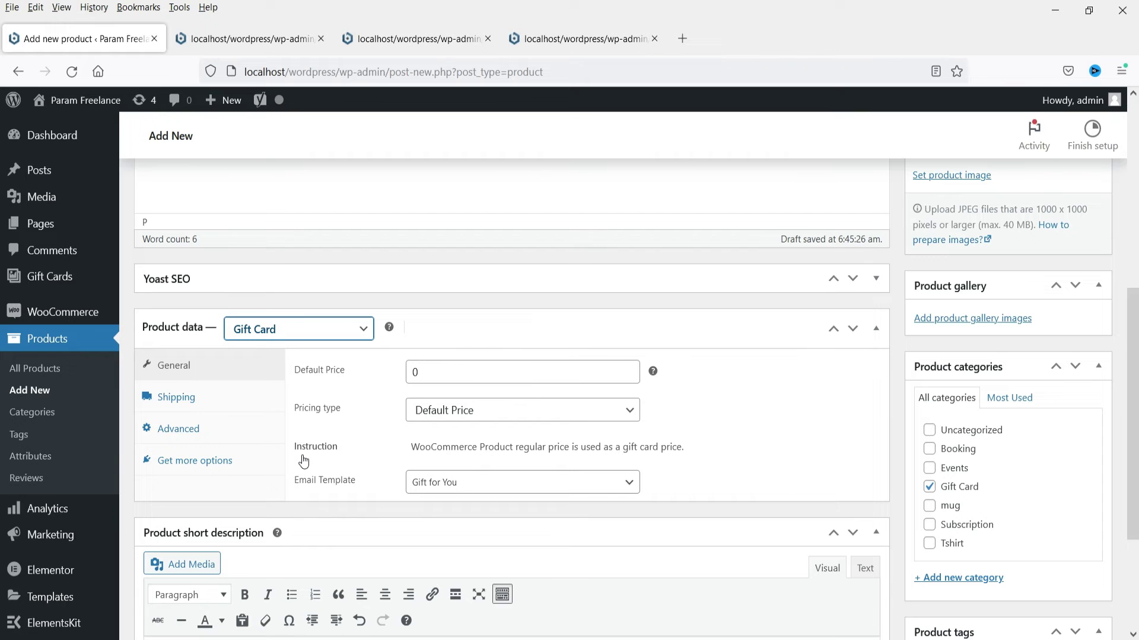
{"action": "double_click", "coordinate": [427, 371]}
{"action": "type", "text": "200"}
{"action": "left_click", "coordinate": [790, 382]}
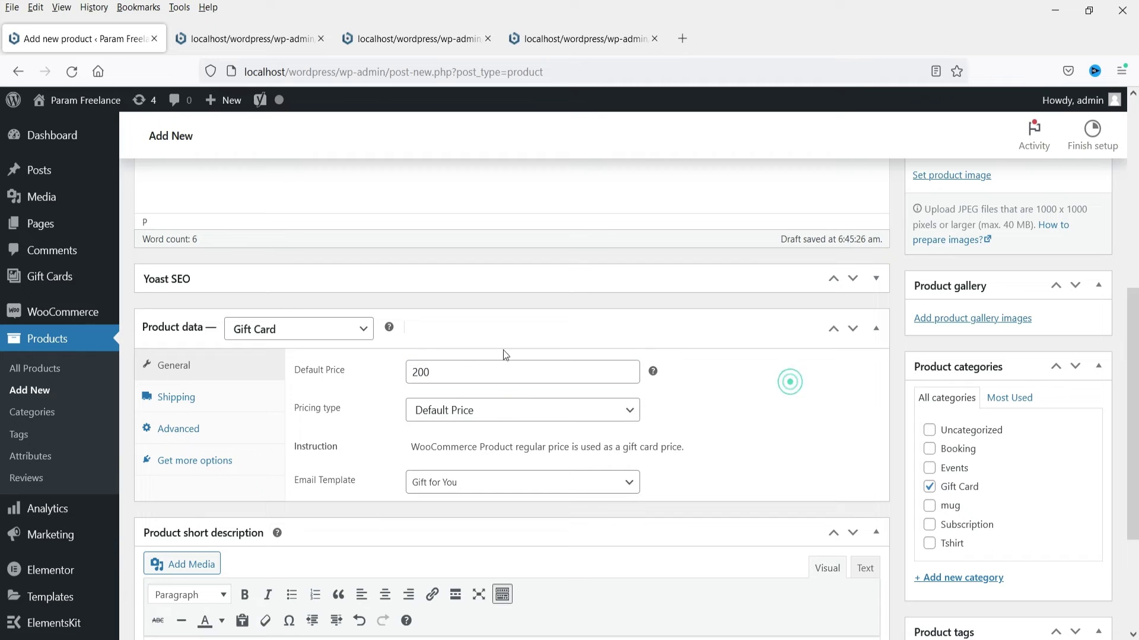
Try Price Range pricing, then switch to Selected Price with amounts 200|300|400
{"action": "left_click", "coordinate": [414, 415]}
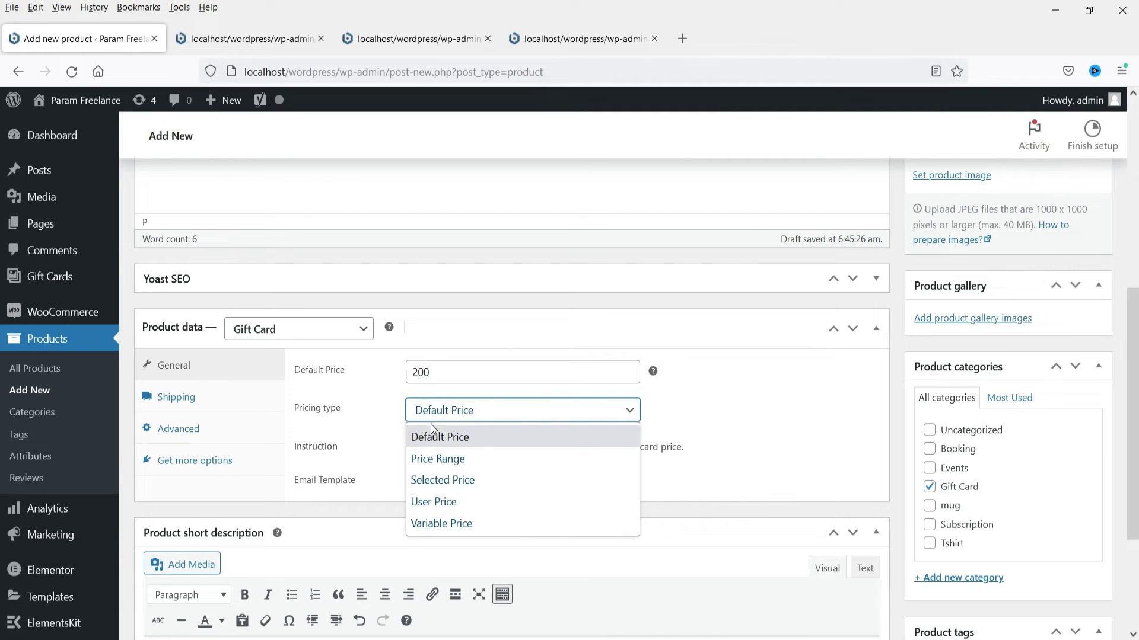
{"action": "left_click", "coordinate": [471, 460]}
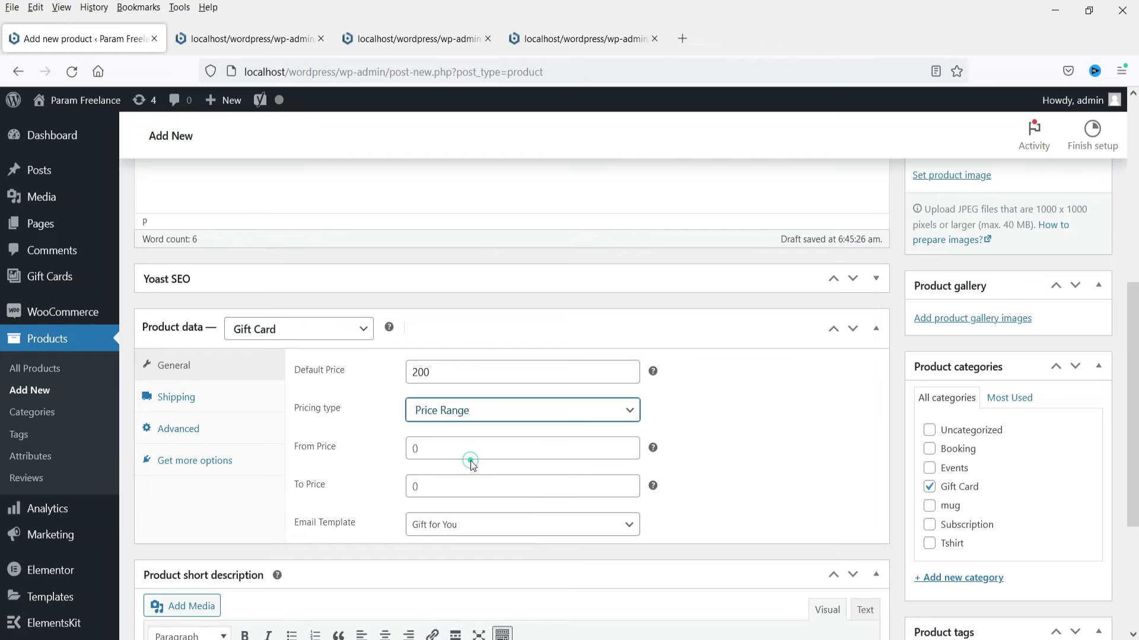
{"action": "left_click", "coordinate": [436, 449]}
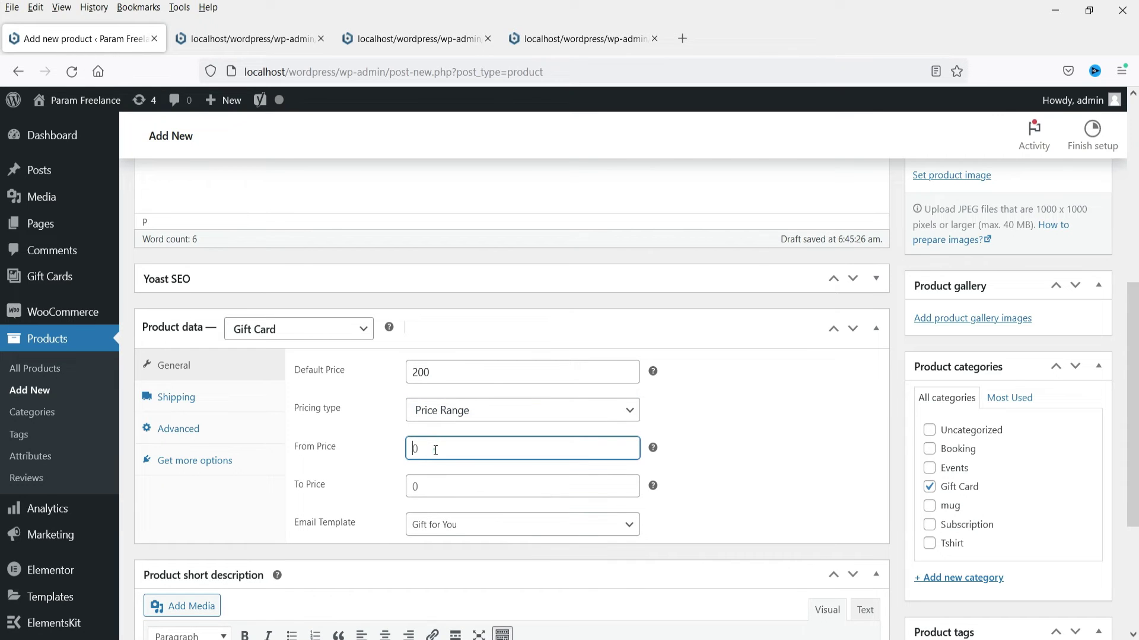
{"action": "left_click", "coordinate": [471, 410]}
{"action": "left_click", "coordinate": [472, 480]}
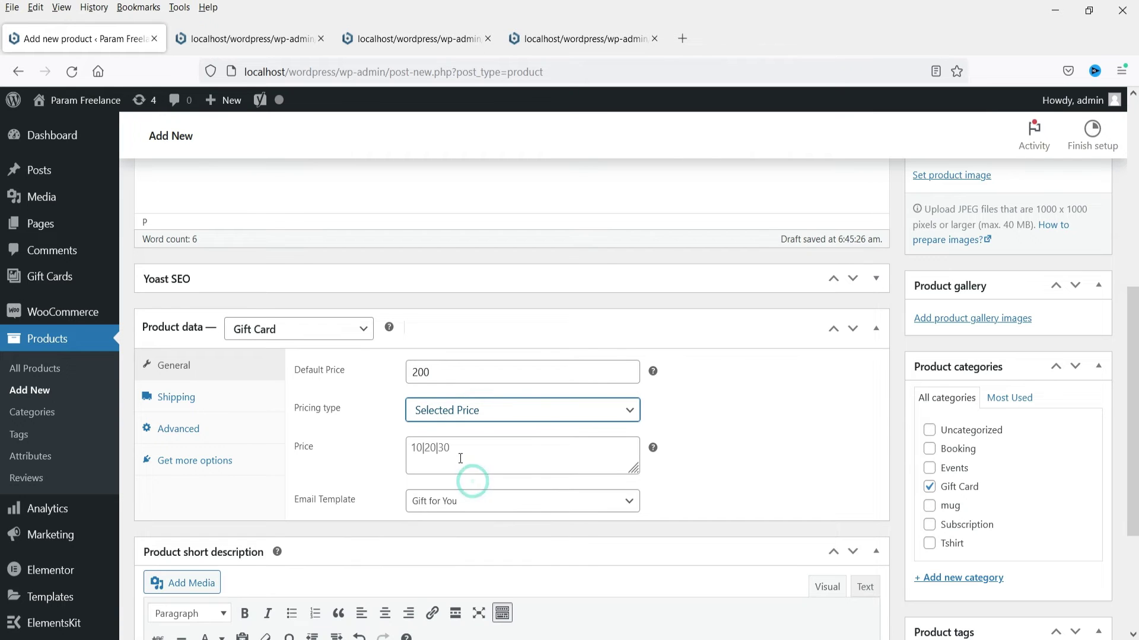
{"action": "left_click", "coordinate": [419, 446]}
{"action": "type", "text": "200"}
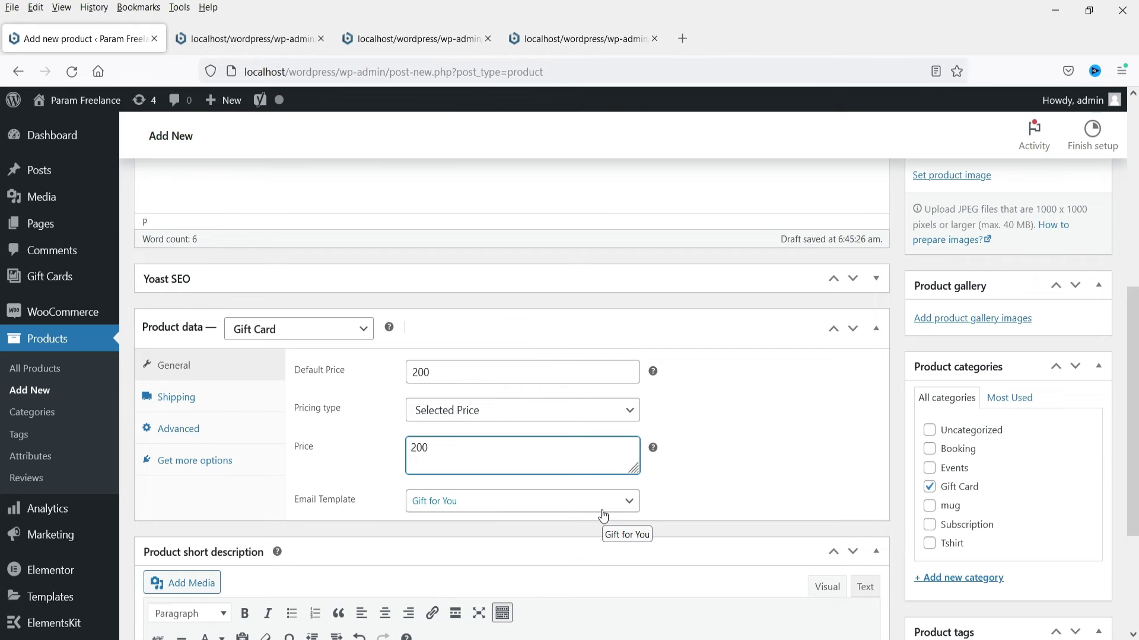
{"action": "type", "text": "|300|400"}
{"action": "left_click", "coordinate": [751, 428]}
Try the User Price and Variable Price pricing types, then return to Selected Price
{"action": "left_click", "coordinate": [562, 404]}
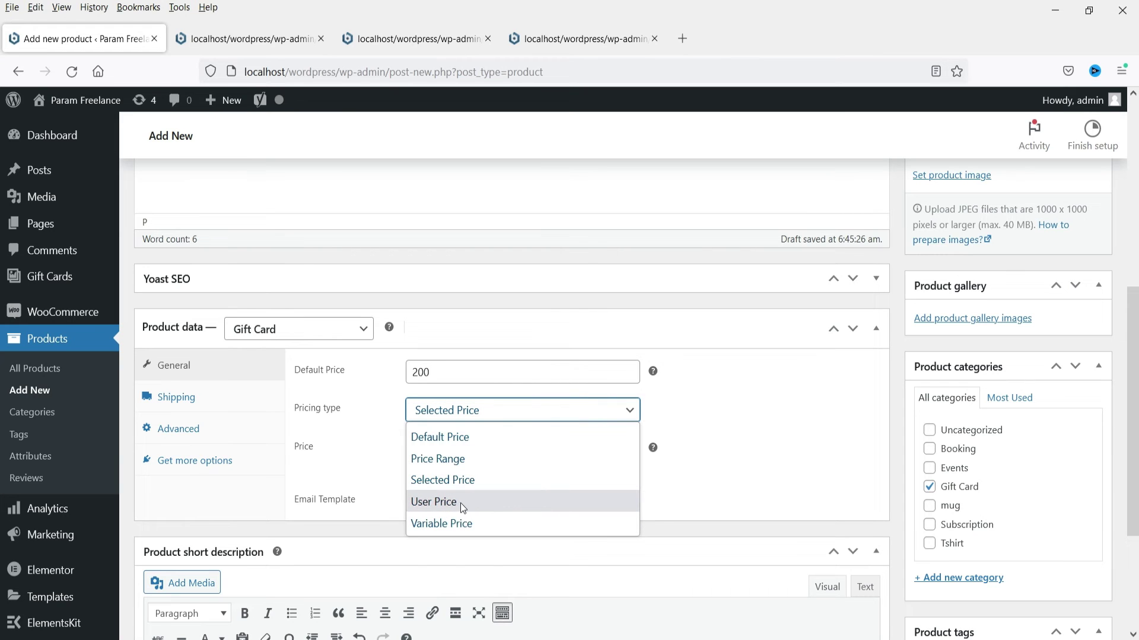
{"action": "left_click", "coordinate": [485, 503]}
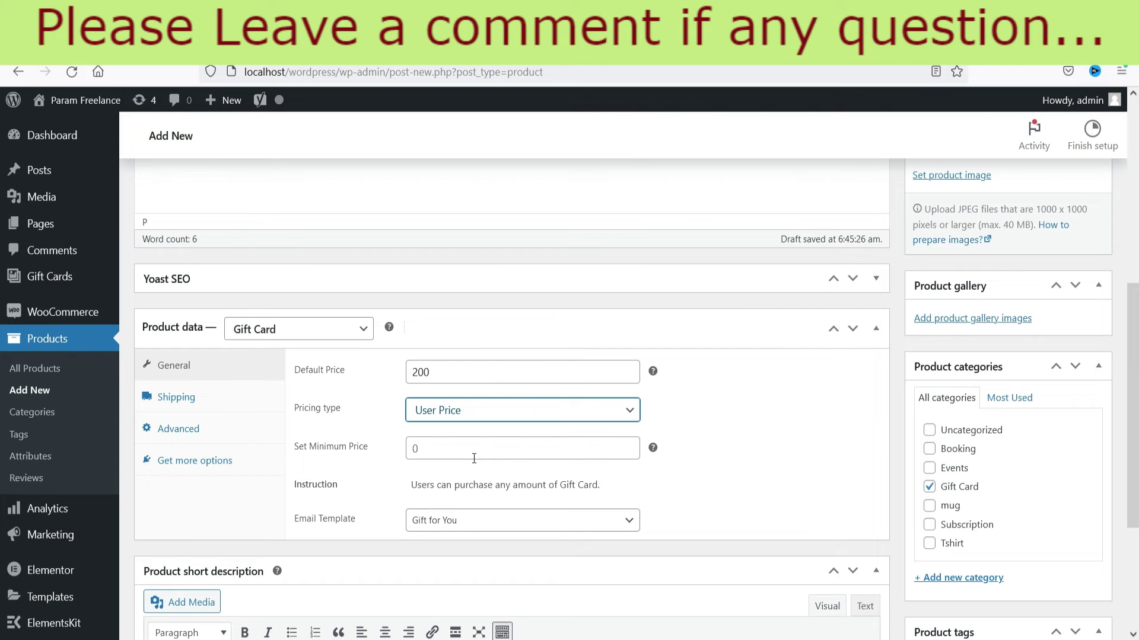
{"action": "left_click", "coordinate": [462, 415]}
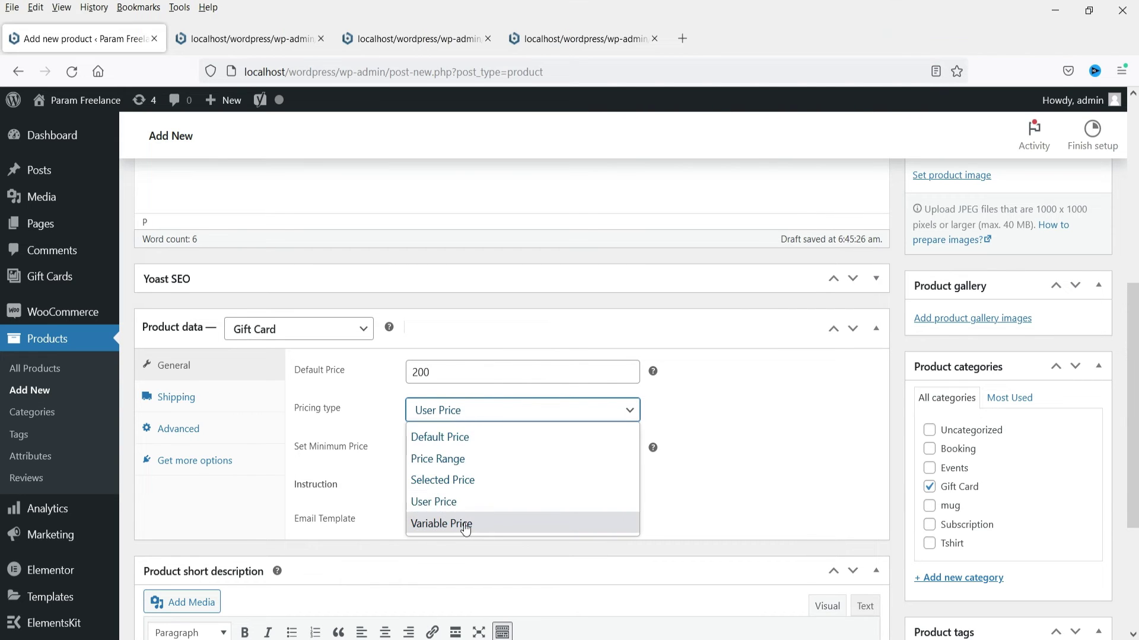
{"action": "left_click", "coordinate": [466, 526]}
{"action": "left_click", "coordinate": [502, 411]}
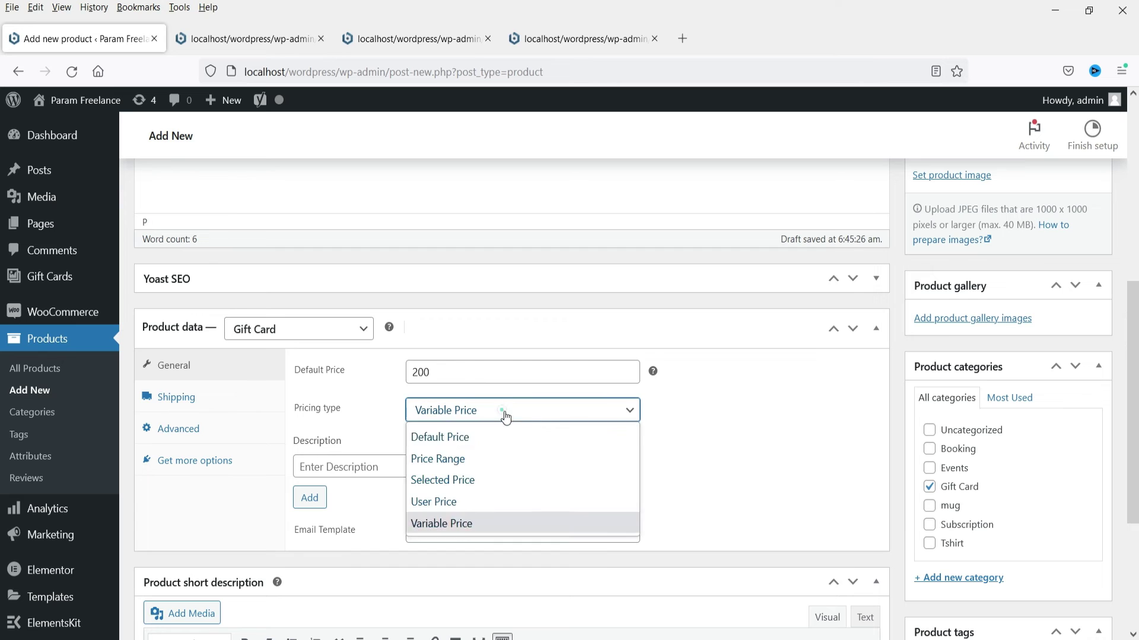
{"action": "left_click", "coordinate": [488, 482]}
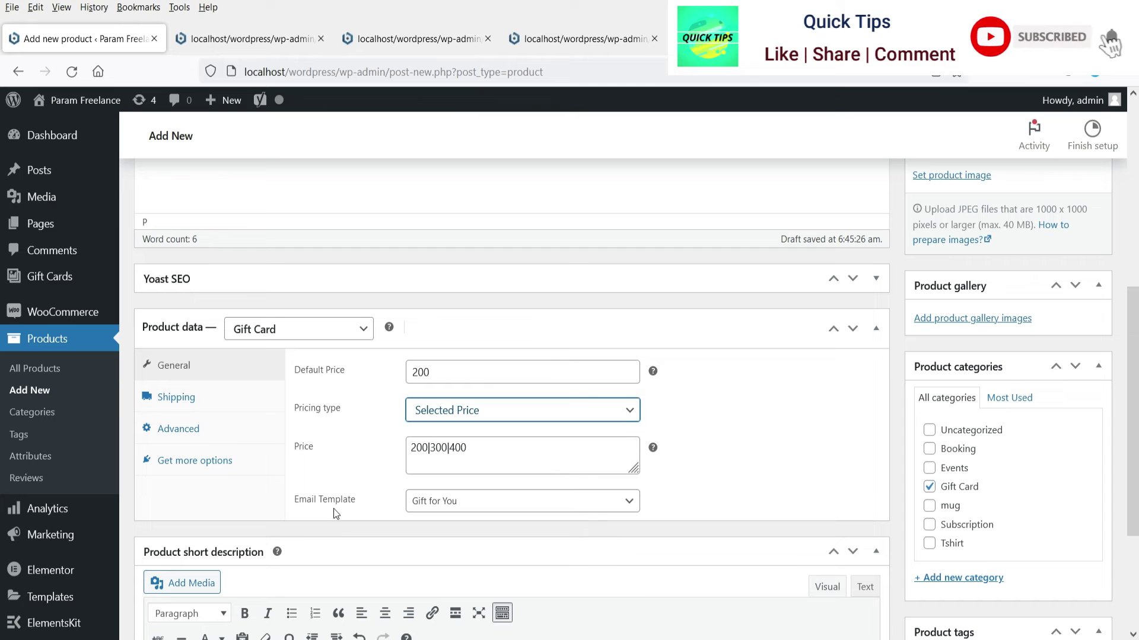
{"action": "left_click", "coordinate": [509, 509]}
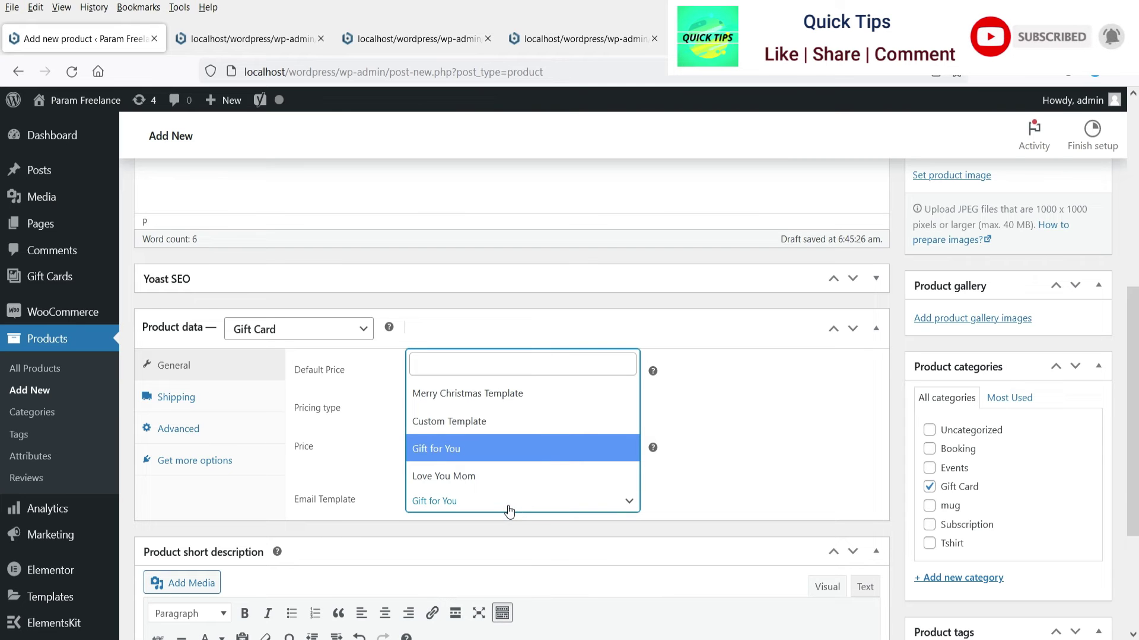
Compare the Merry Christmas, Gift For You and Love You Mom previews before returning to the product
{"action": "left_click", "coordinate": [209, 39]}
{"action": "left_click", "coordinate": [402, 40]}
{"action": "left_click", "coordinate": [563, 47]}
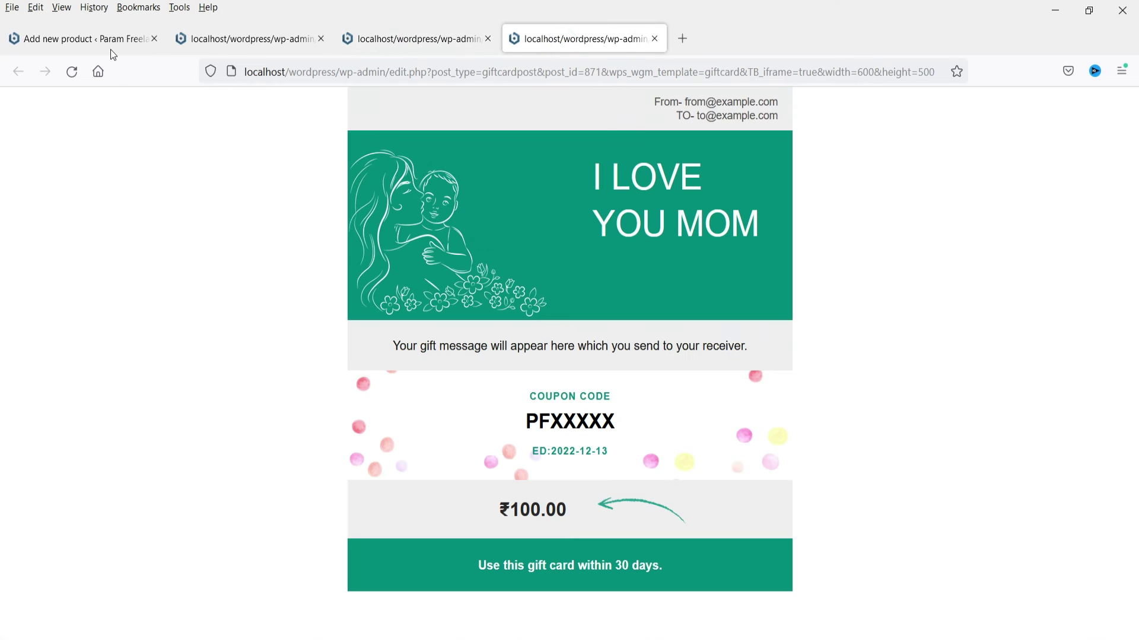
{"action": "left_click", "coordinate": [98, 40]}
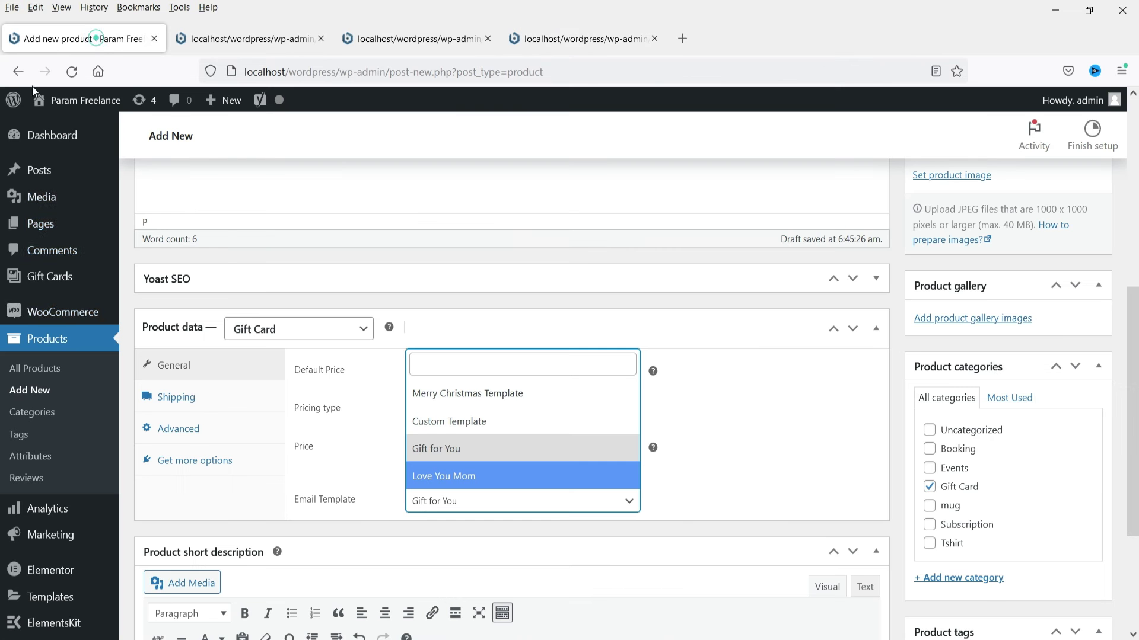
Set the email template to Merry Christmas Template and publish the product
{"action": "left_click", "coordinate": [504, 404]}
{"action": "left_click", "coordinate": [738, 426]}
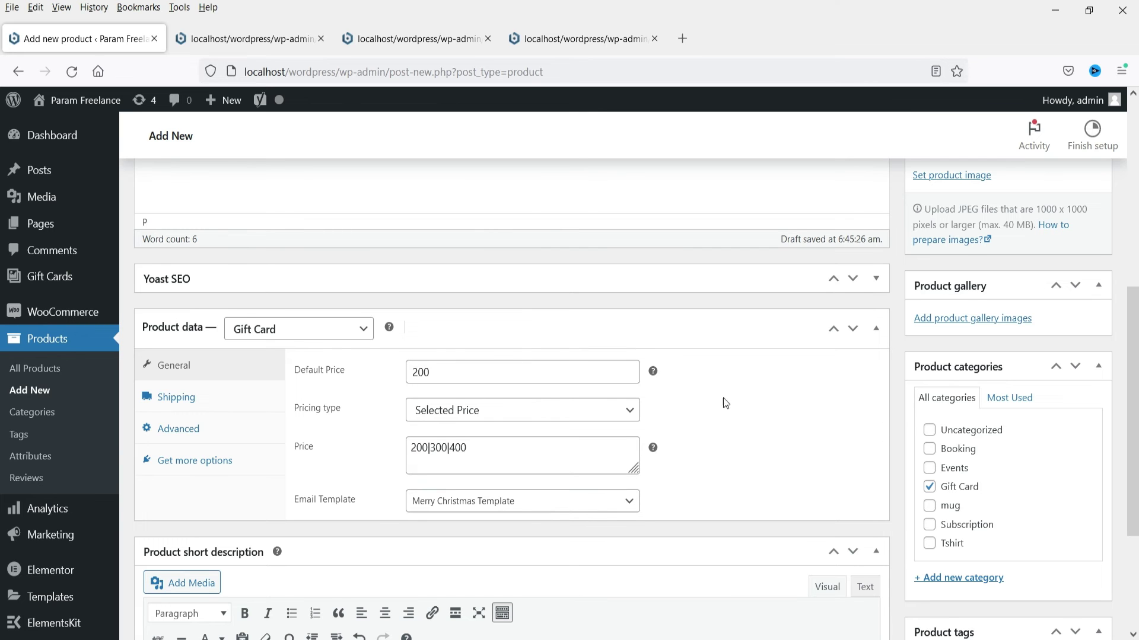
{"action": "scroll", "coordinate": [725, 403], "scroll_direction": "up", "scroll_amount": 7}
{"action": "left_click", "coordinate": [1077, 477]}
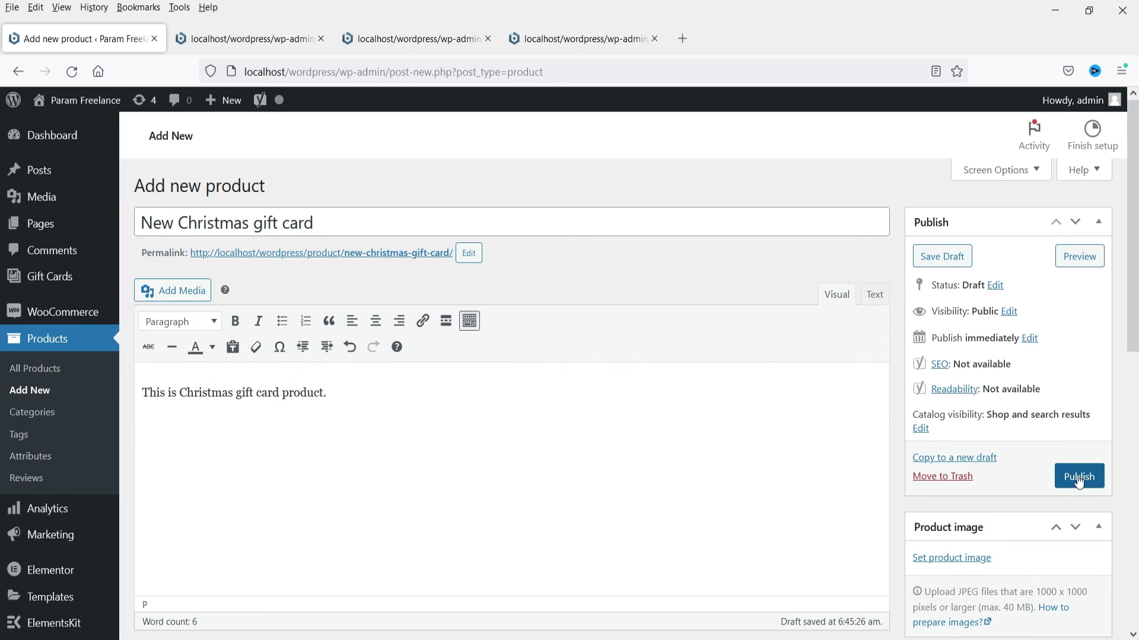
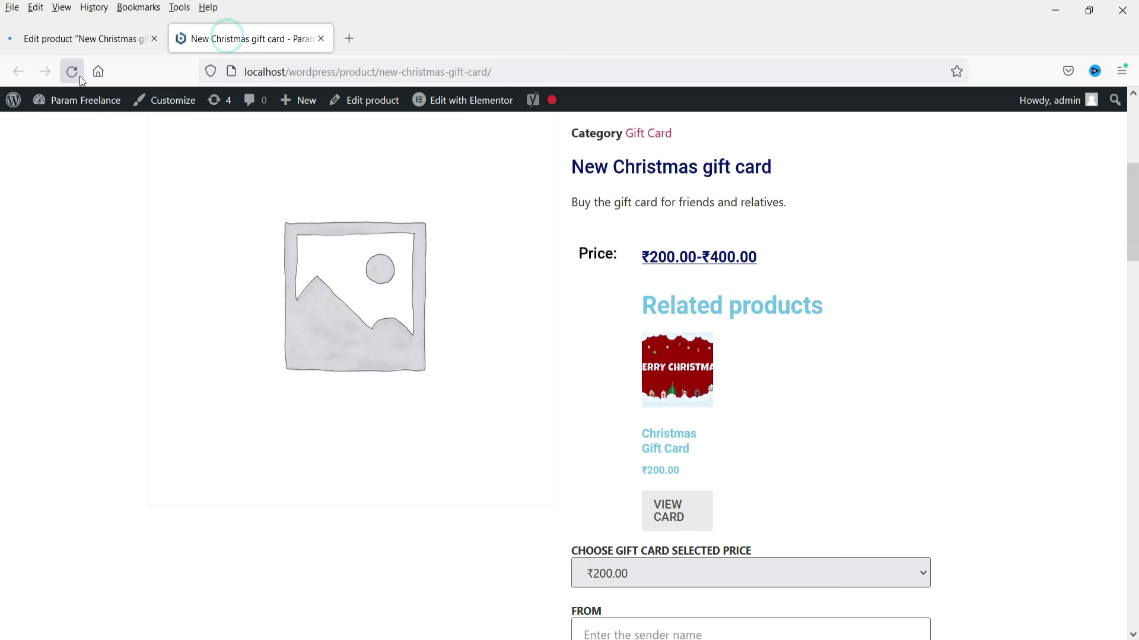
Reload the New Christmas gift card page so its Merry Christmas image shows
{"action": "left_click", "coordinate": [72, 71]}
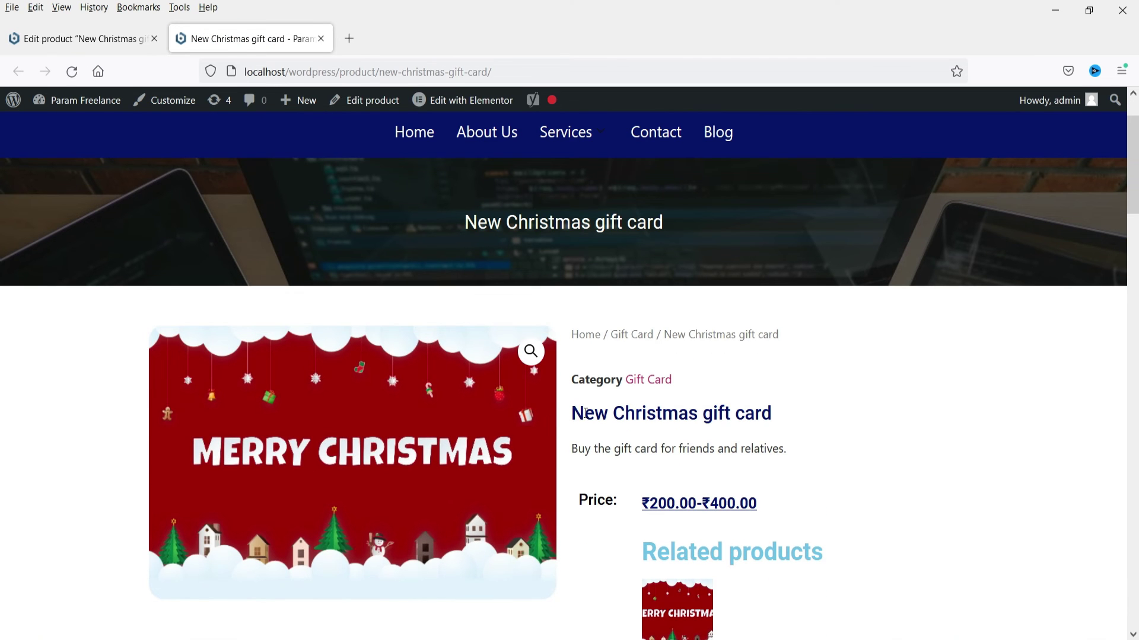
{"action": "triple_click", "coordinate": [585, 413]}
{"action": "left_click", "coordinate": [805, 415]}
{"action": "scroll", "coordinate": [805, 412], "scroll_direction": "down", "scroll_amount": 3}
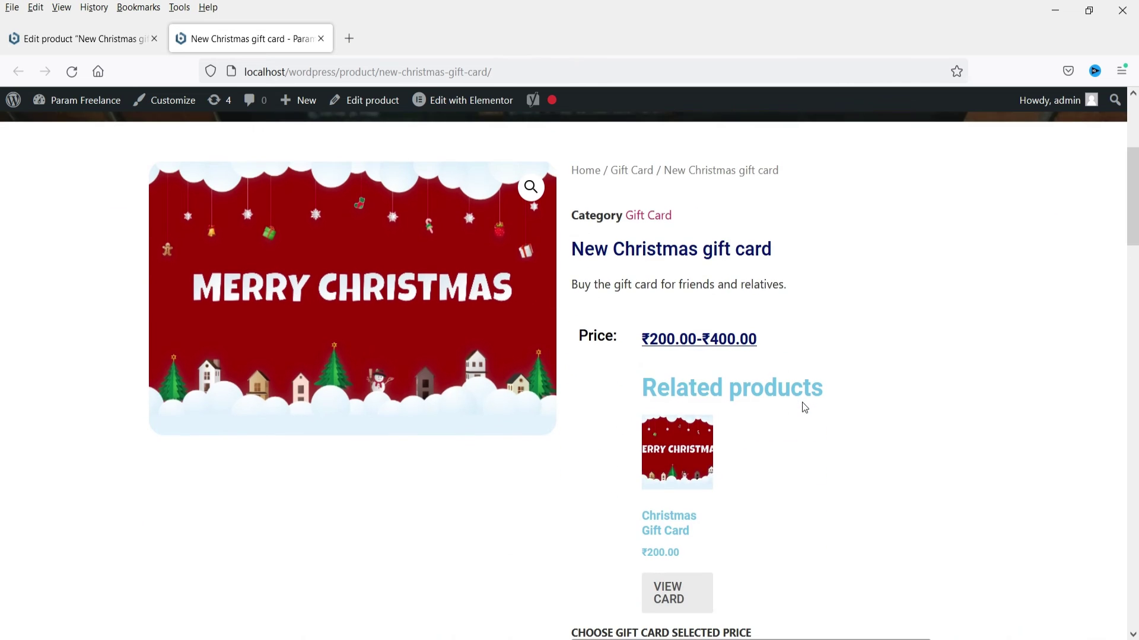
{"action": "mouse_move", "coordinate": [591, 288]}
{"action": "left_mouse_down"}
{"action": "mouse_move", "coordinate": [785, 292]}
{"action": "mouse_move", "coordinate": [571, 287]}
{"action": "left_mouse_up"}
{"action": "left_click", "coordinate": [820, 298]}
{"action": "left_click", "coordinate": [907, 315]}
{"action": "scroll", "coordinate": [818, 347], "scroll_direction": "down", "scroll_amount": 4}
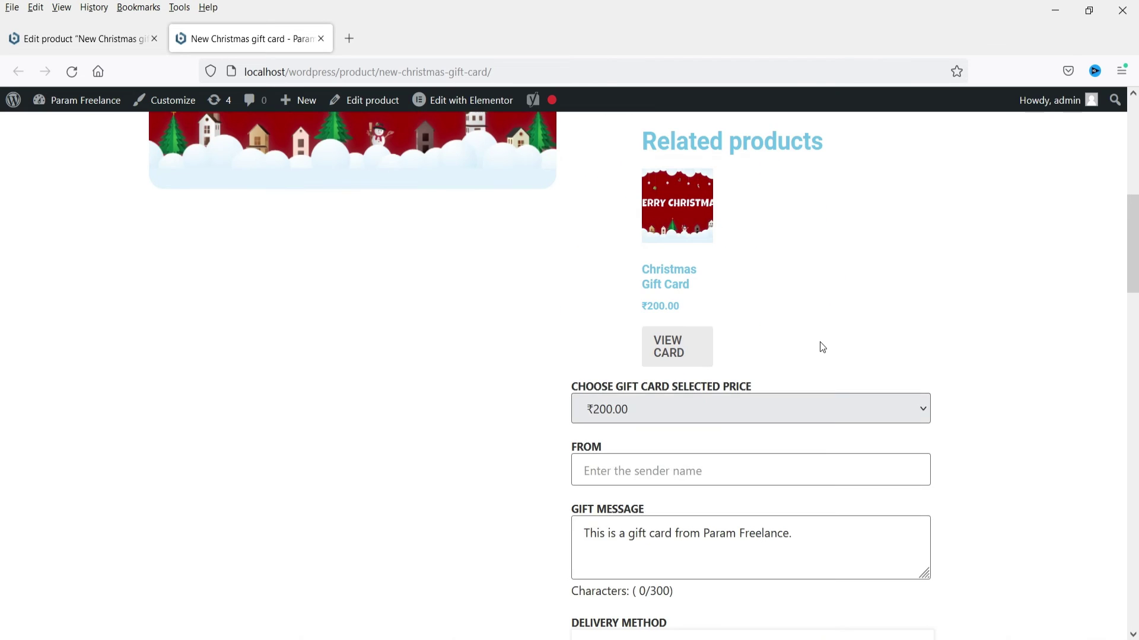
Choose ₹300.00 in the Choose Gift Card Selected Price dropdown
{"action": "left_click", "coordinate": [657, 408]}
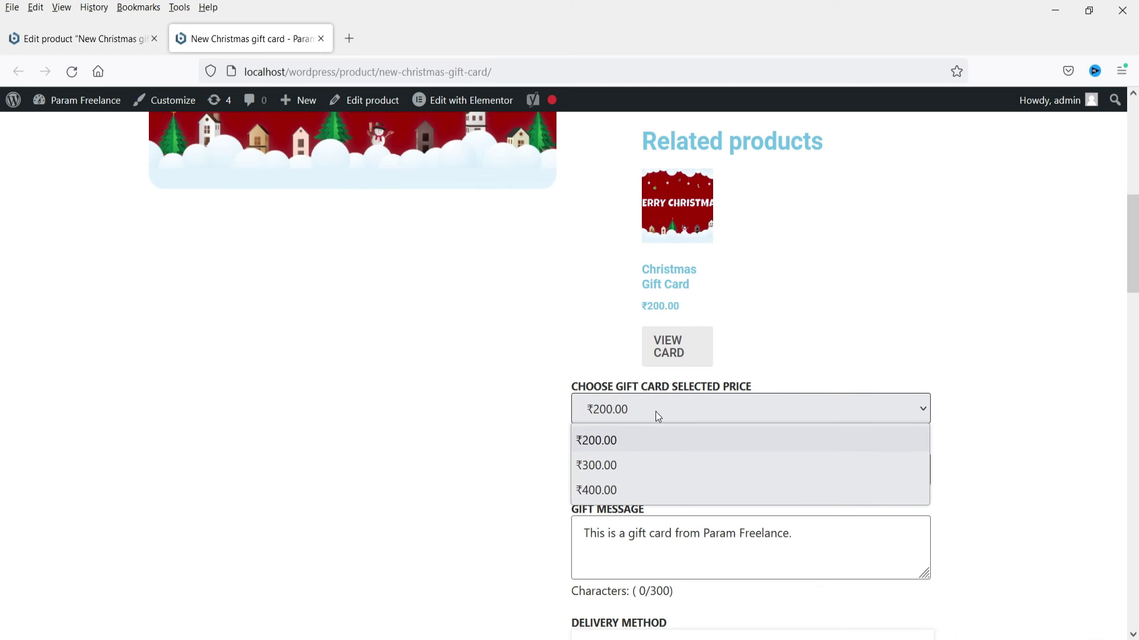
{"action": "left_click", "coordinate": [649, 463]}
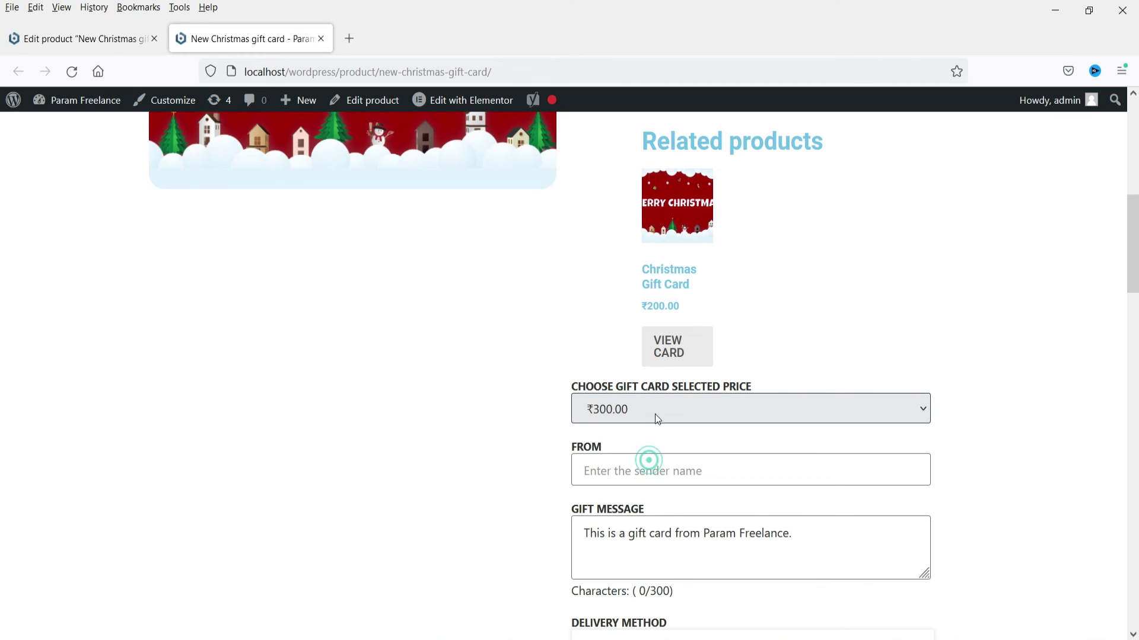
{"action": "left_click", "coordinate": [655, 410]}
{"action": "left_click", "coordinate": [657, 478]}
{"action": "left_click", "coordinate": [660, 416]}
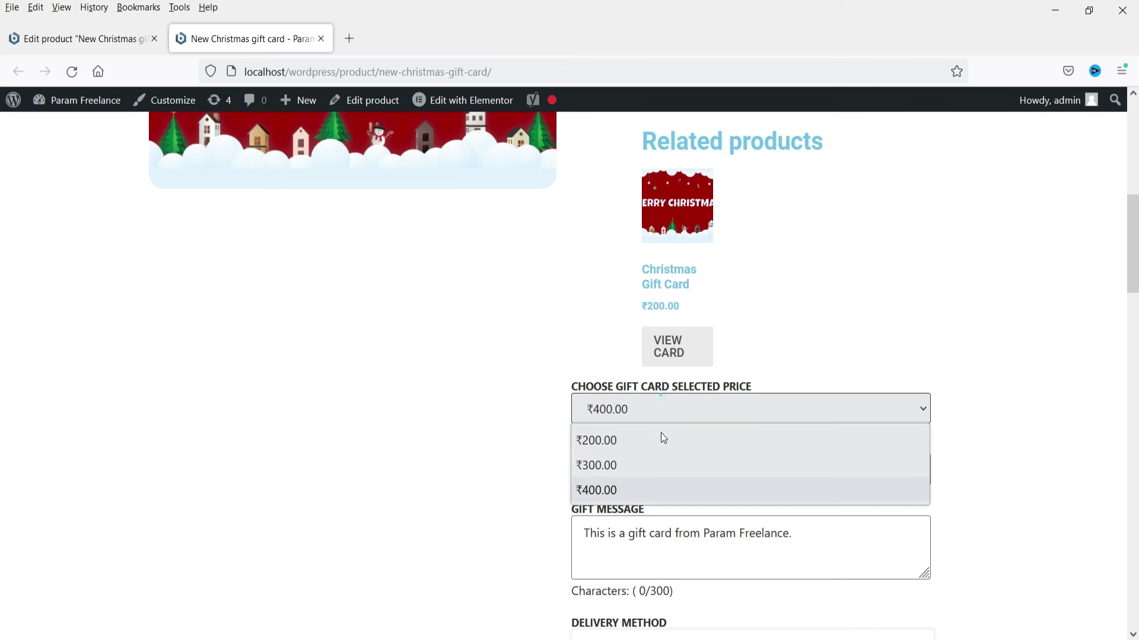
{"action": "left_click", "coordinate": [656, 464]}
{"action": "scroll", "coordinate": [757, 388], "scroll_direction": "up", "scroll_amount": 4}
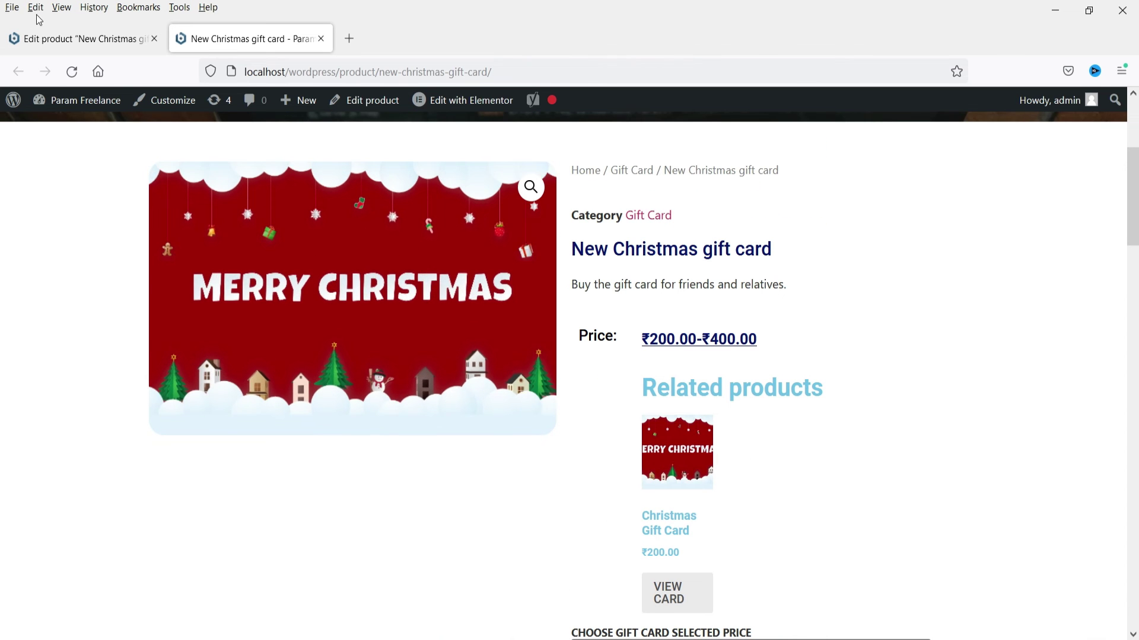
{"action": "scroll", "coordinate": [899, 308], "scroll_direction": "down", "scroll_amount": 5}
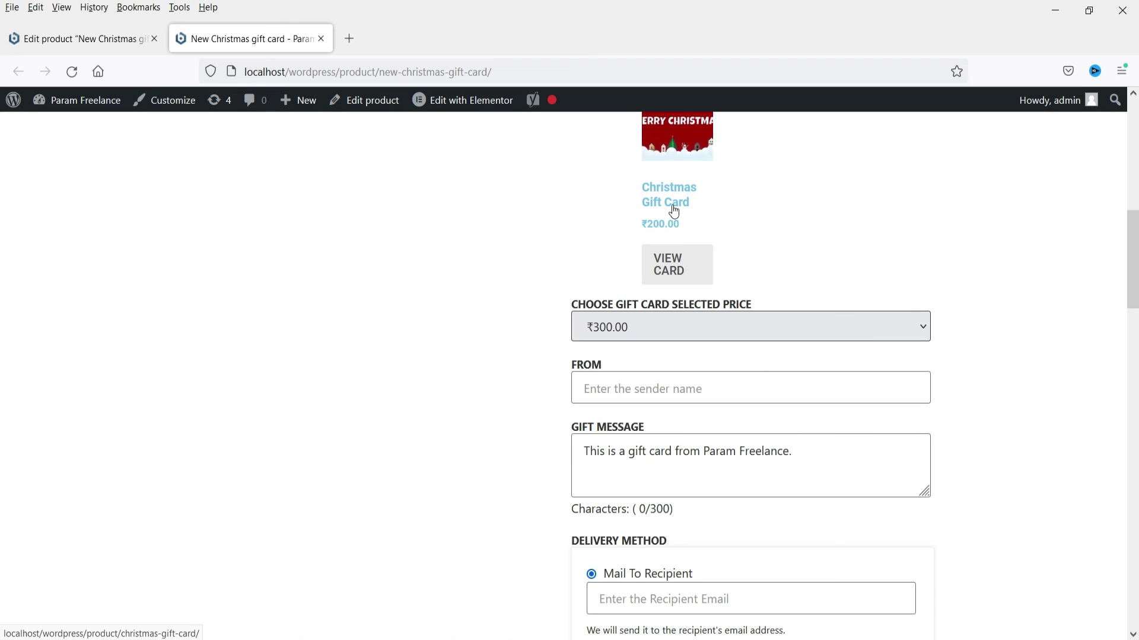
{"action": "scroll", "coordinate": [397, 300], "scroll_direction": "up", "scroll_amount": 1}
{"action": "scroll", "coordinate": [475, 314], "scroll_direction": "down", "scroll_amount": 2}
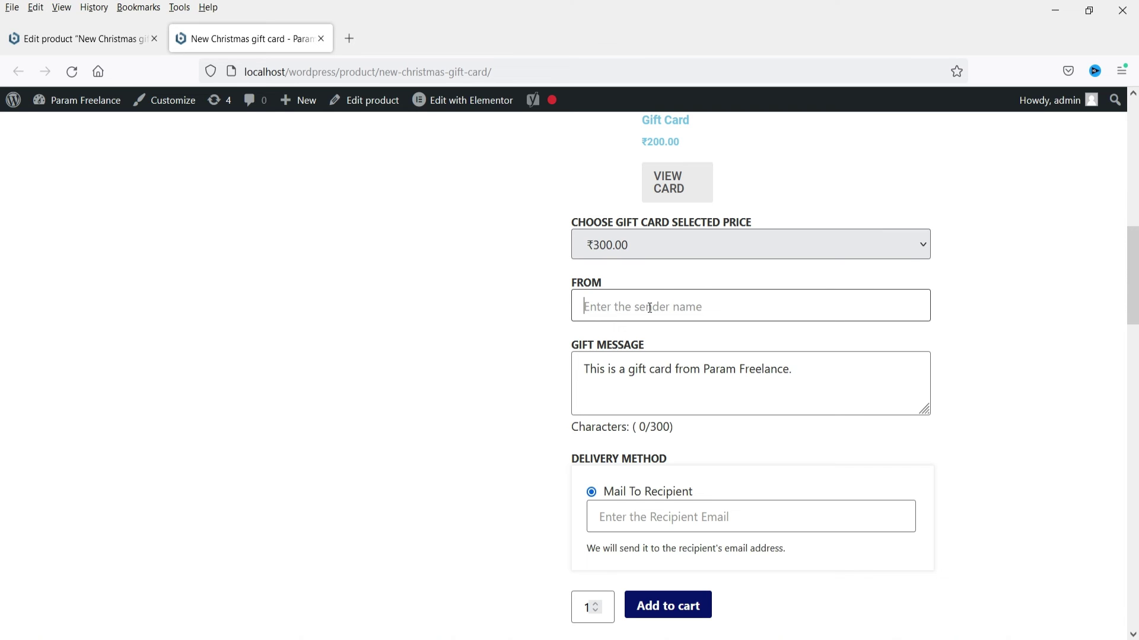
Fill in the sender e-mail and replace the gift message with a personal Christmas greeting
{"action": "type", "text": "suppo"}
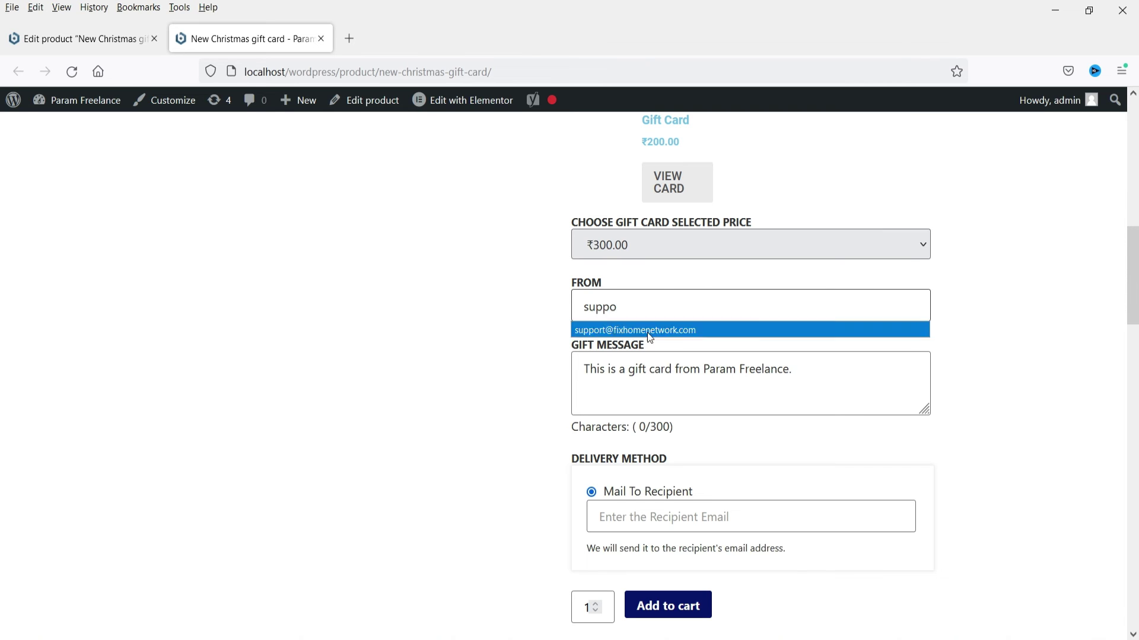
{"action": "left_click", "coordinate": [652, 330]}
{"action": "left_click", "coordinate": [796, 381]}
{"action": "left_click_drag", "start_coordinate": [817, 370], "coordinate": [490, 368]}
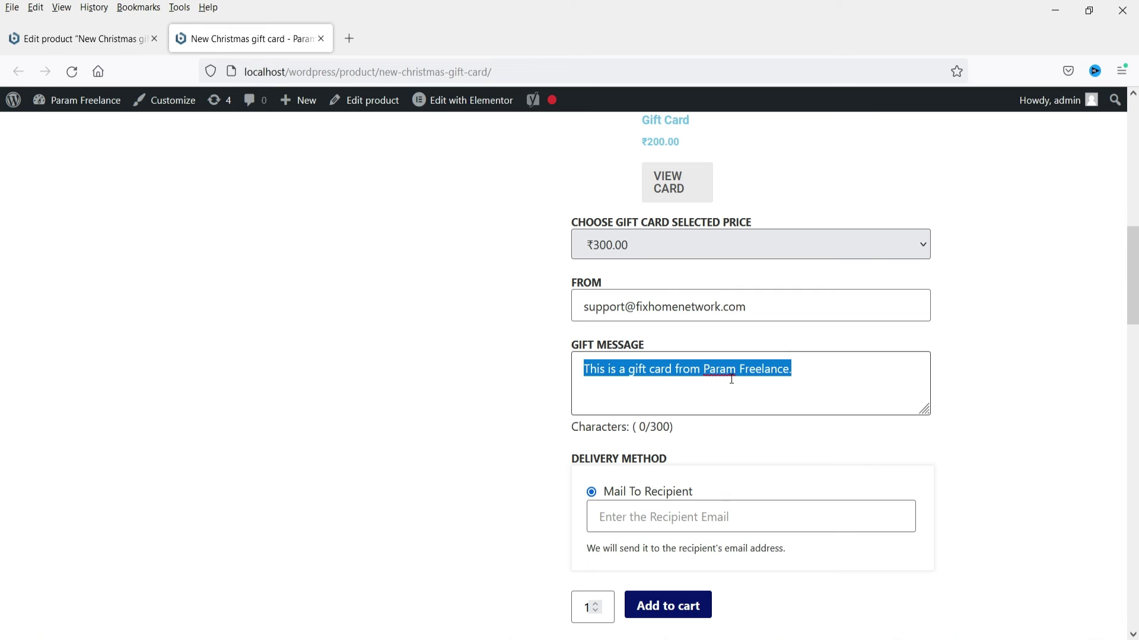
{"action": "type", "text": "Hi, Param. This is your f"}
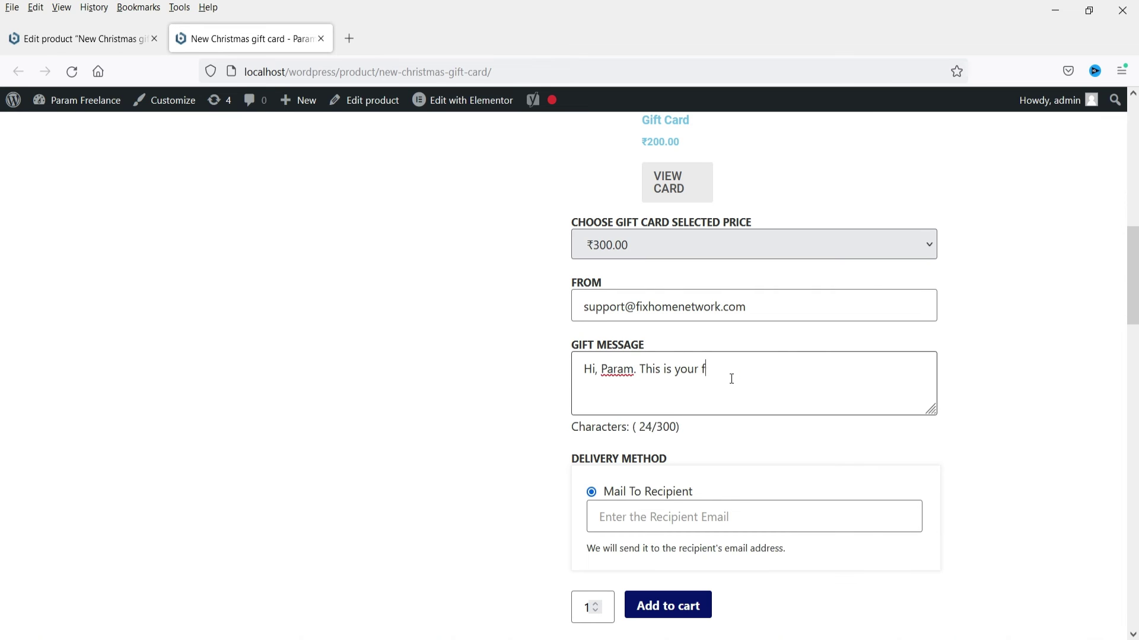
{"action": "type", "text": "ree christmas Giftcard. Use this for shopping."}
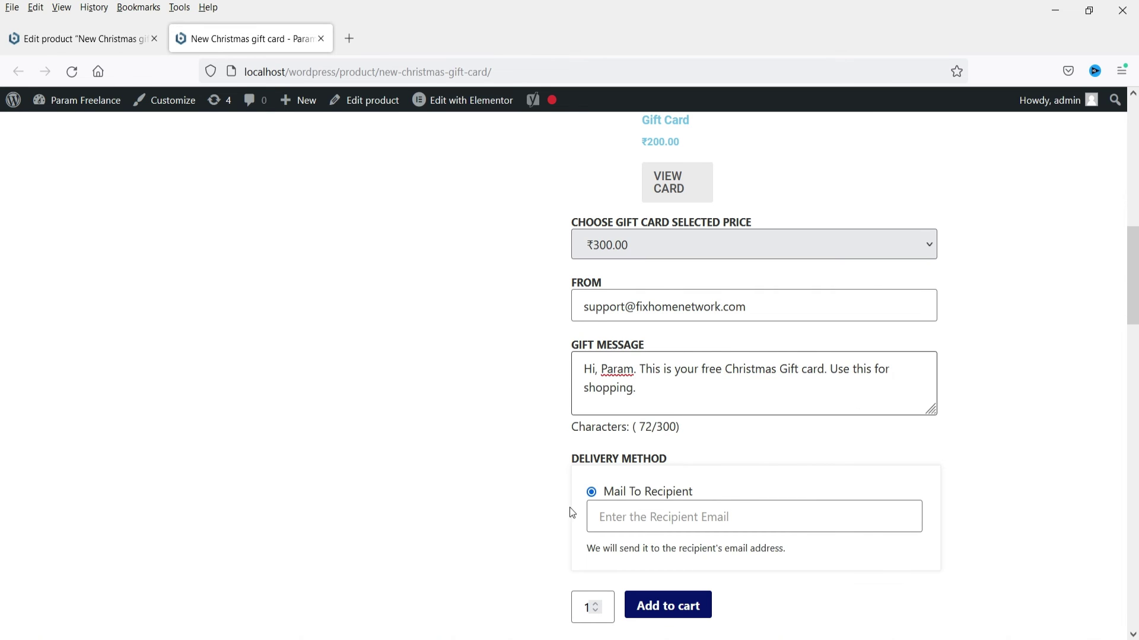
Enter the recipient's e-mail and add the ₹300.00 gift card to the cart
{"action": "scroll", "coordinate": [639, 352], "scroll_direction": "down", "scroll_amount": 3}
{"action": "left_click", "coordinate": [657, 350]}
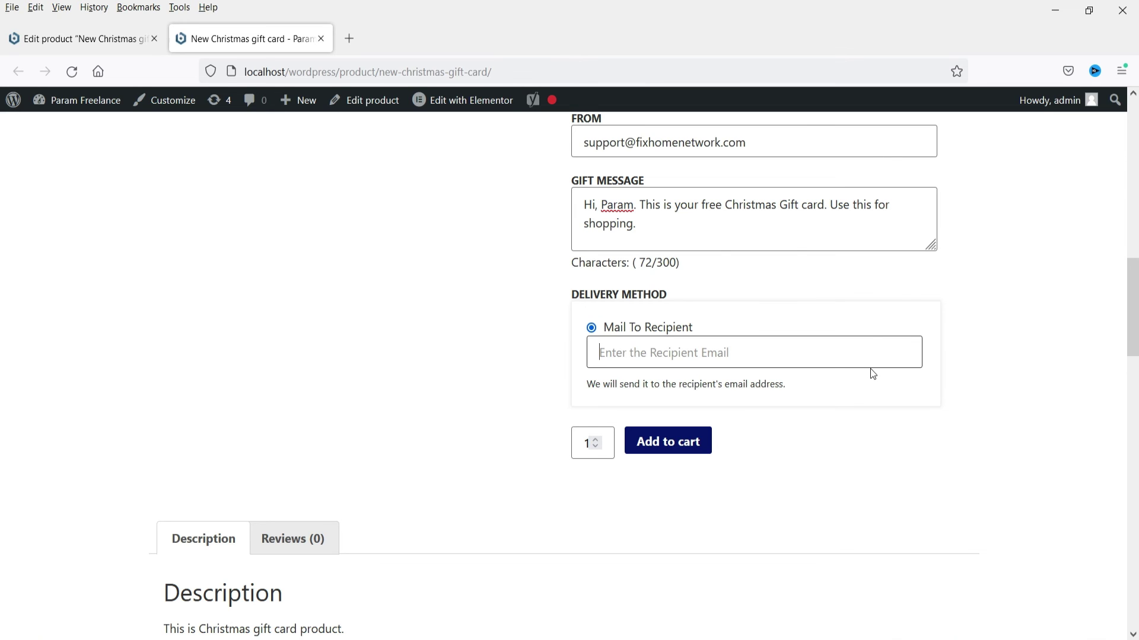
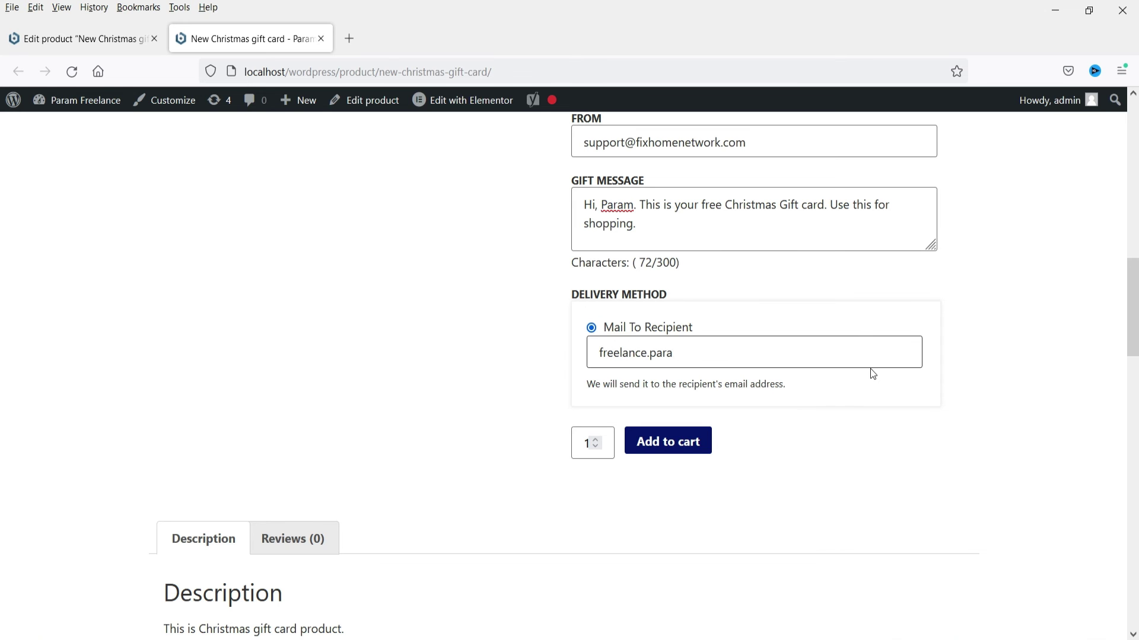
{"action": "left_click", "coordinate": [683, 452]}
{"action": "scroll", "coordinate": [913, 320], "scroll_direction": "down", "scroll_amount": 5}
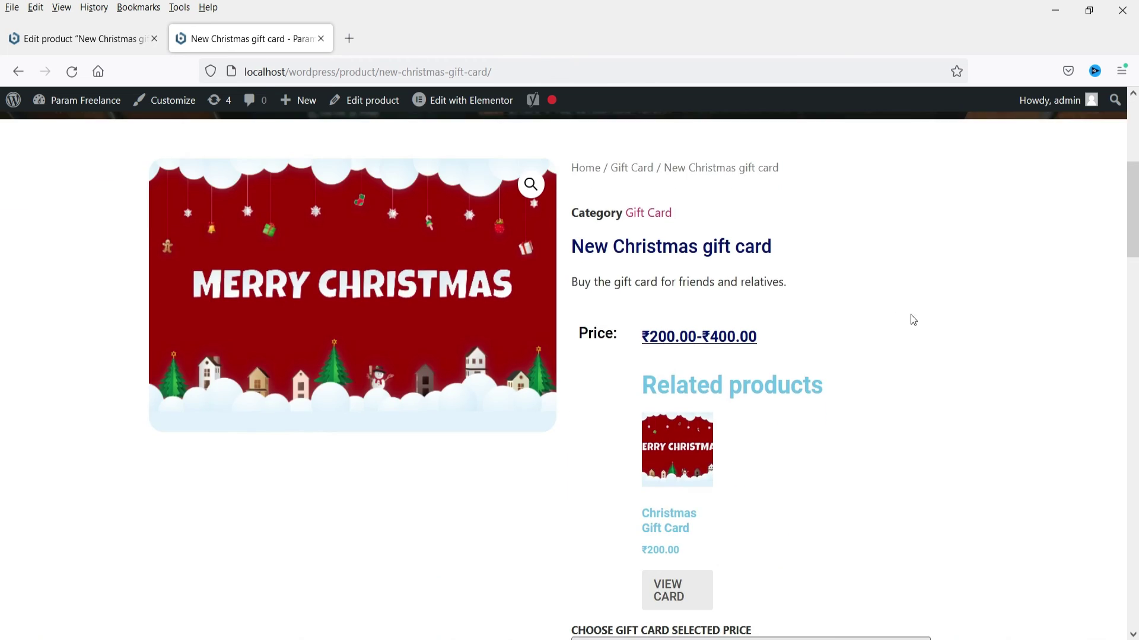
{"action": "scroll", "coordinate": [912, 320], "scroll_direction": "up", "scroll_amount": 5}
Go from the cart to checkout and place the ₹300.00 gift card order with cash on delivery
{"action": "left_click", "coordinate": [1062, 267]}
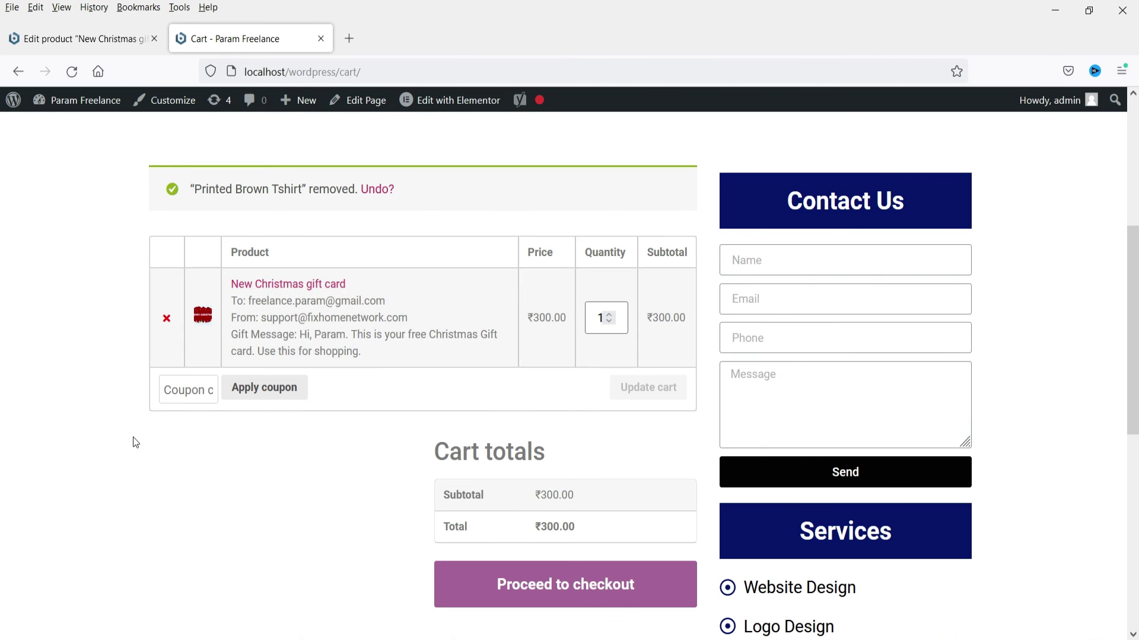
{"action": "left_click", "coordinate": [563, 596]}
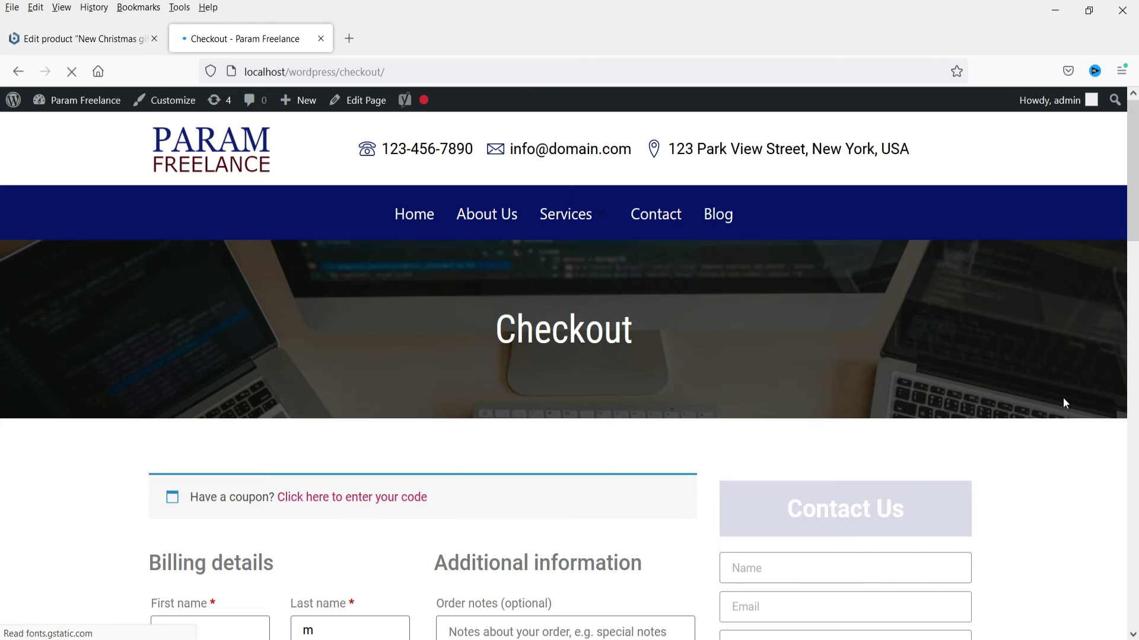
{"action": "scroll", "coordinate": [969, 373], "scroll_direction": "down", "scroll_amount": 1}
{"action": "scroll", "coordinate": [969, 373], "scroll_direction": "down", "scroll_amount": 8}
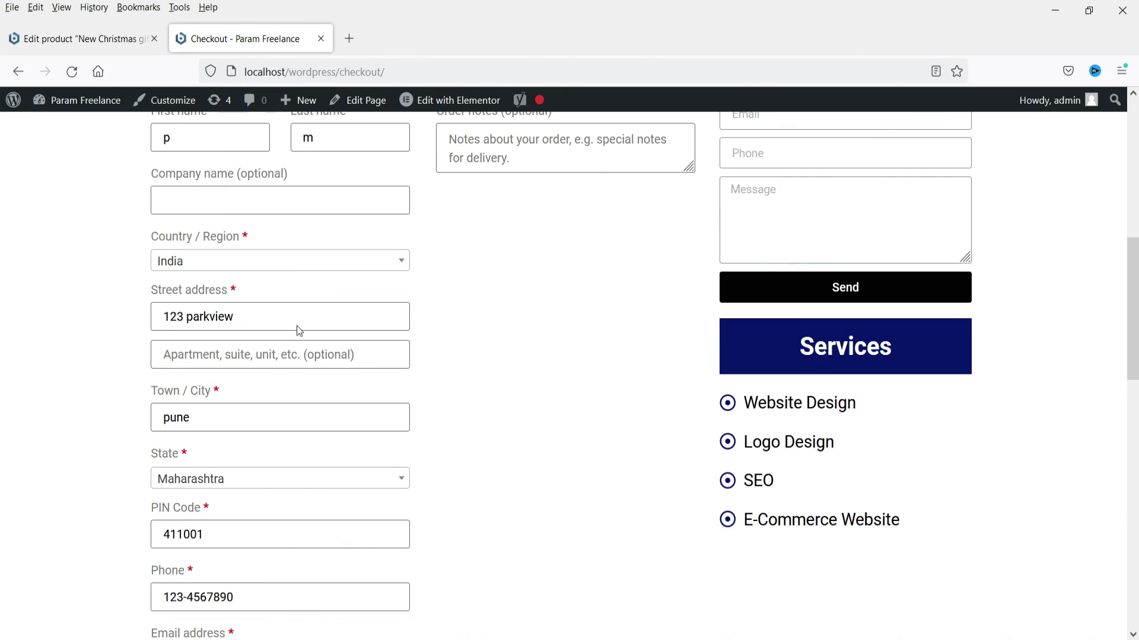
{"action": "scroll", "coordinate": [486, 354], "scroll_direction": "down", "scroll_amount": 10}
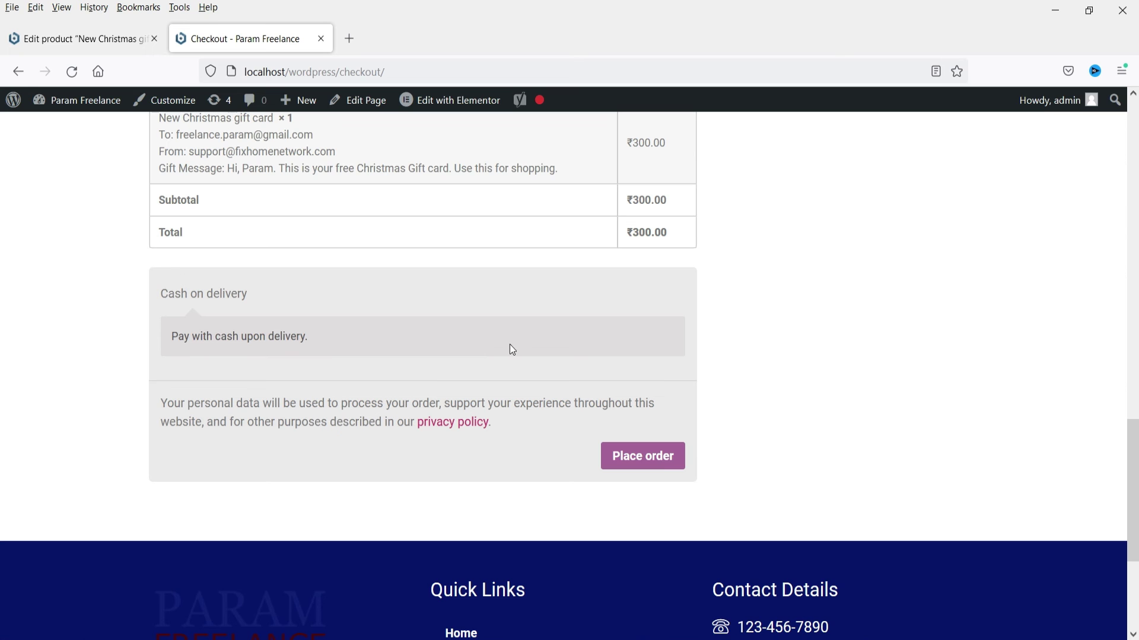
{"action": "left_click", "coordinate": [662, 462]}
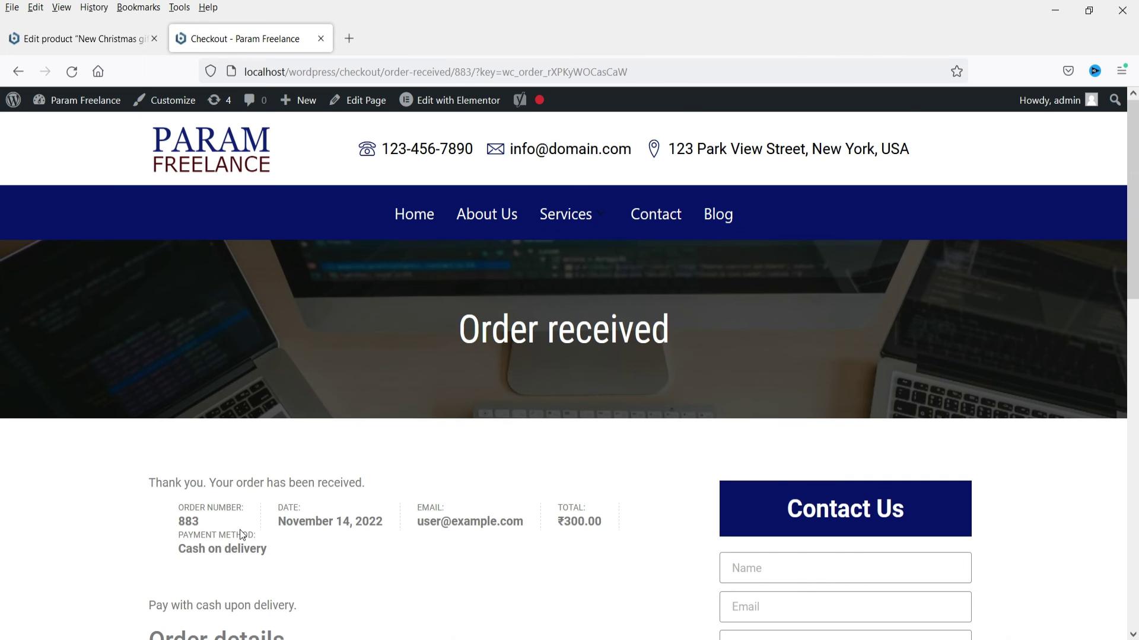
Open order #883 from WooCommerce Orders in the admin tab
{"action": "left_click", "coordinate": [65, 39]}
{"action": "mouse_move", "coordinate": [70, 317]}
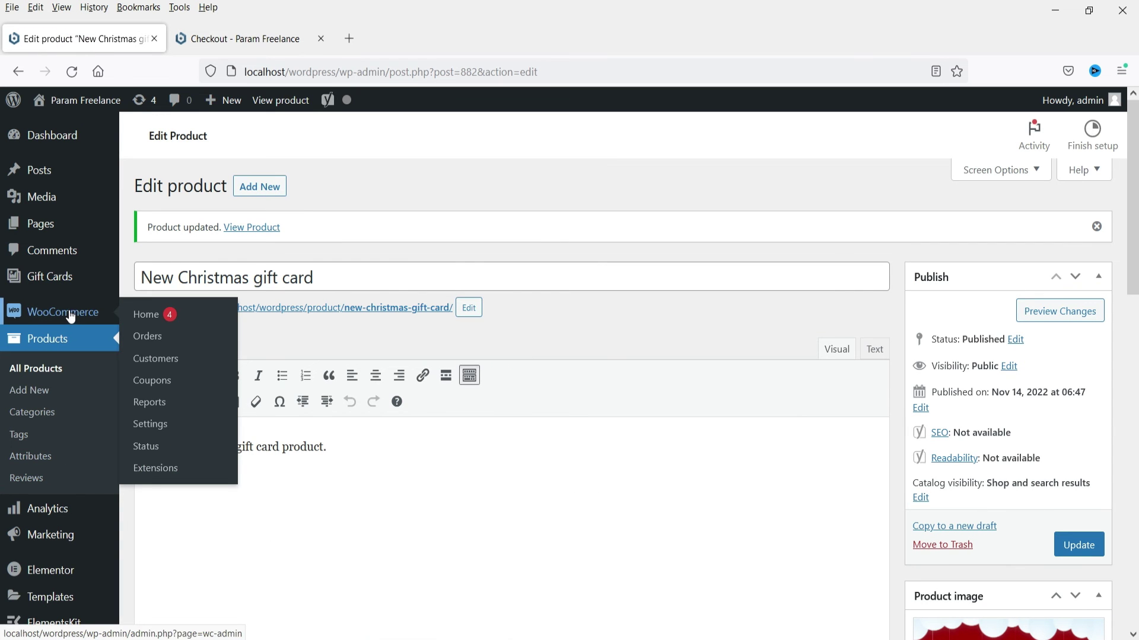
{"action": "left_click", "coordinate": [172, 334]}
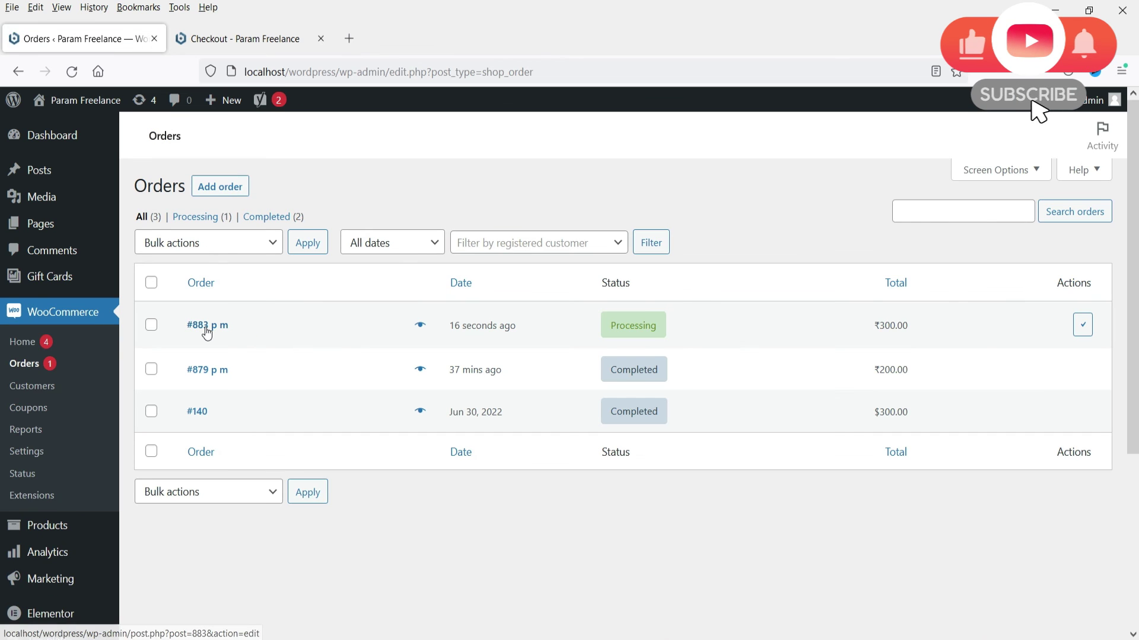
{"action": "left_click", "coordinate": [207, 328]}
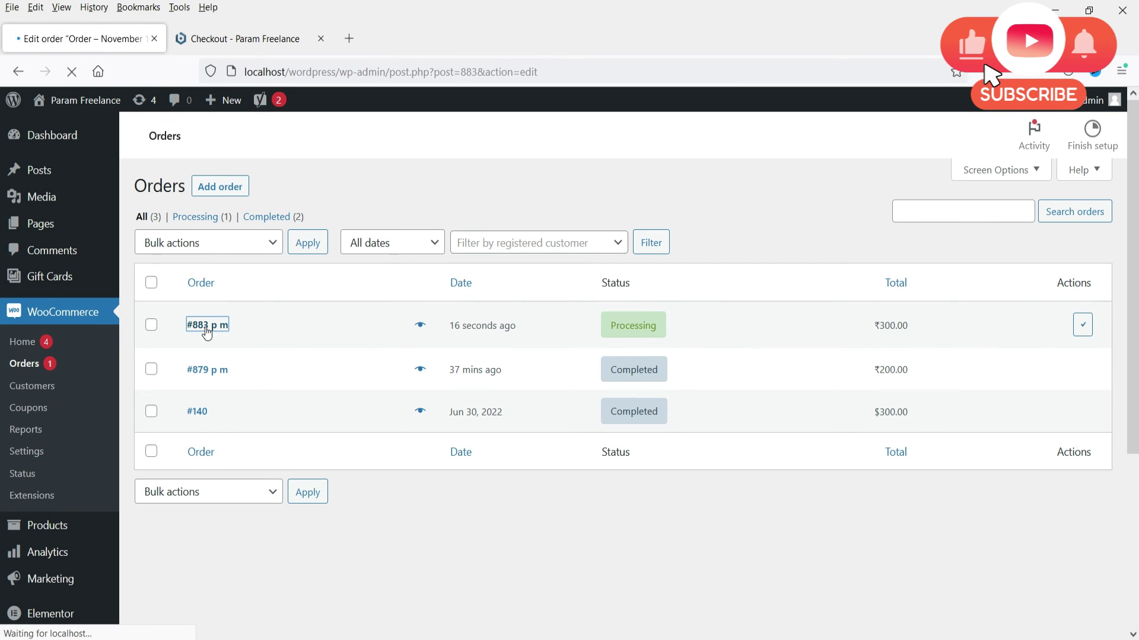
{"action": "scroll", "coordinate": [539, 371], "scroll_direction": "down", "scroll_amount": 5}
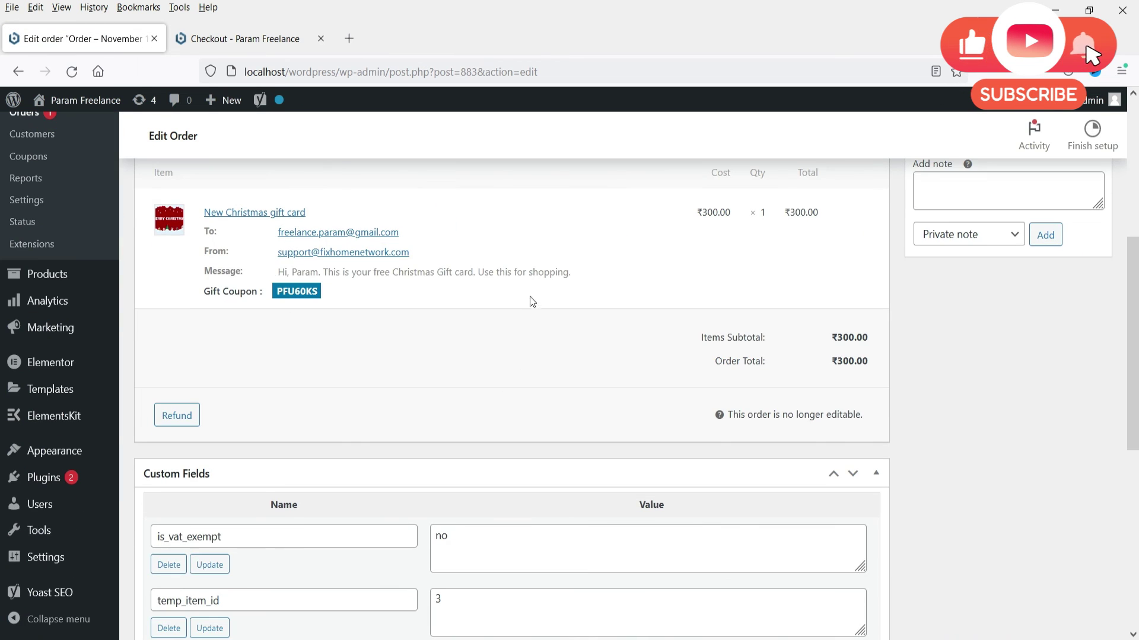
{"action": "left_click", "coordinate": [285, 292]}
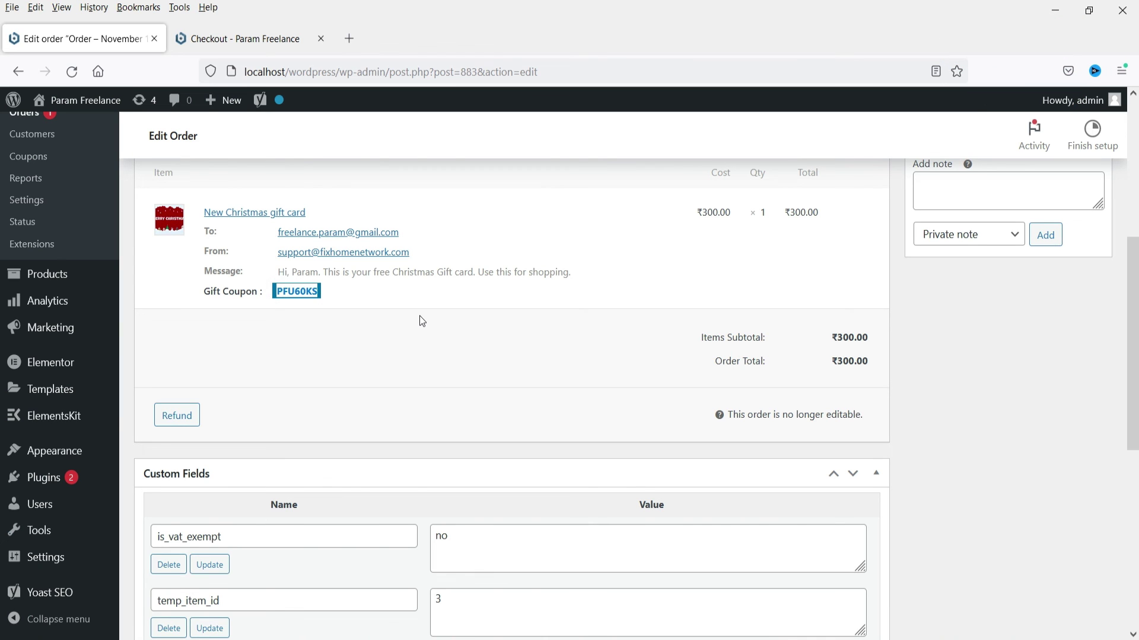
{"action": "double_click", "coordinate": [315, 290]}
{"action": "key", "text": "ctrl+c"}
{"action": "left_click", "coordinate": [315, 291]}
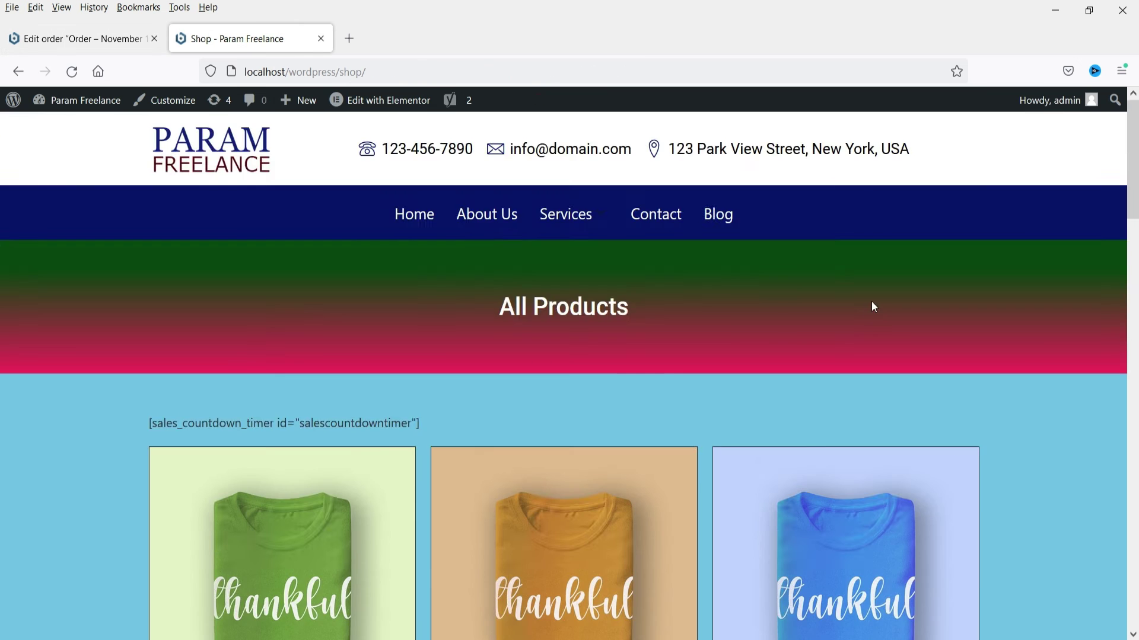
Add the Printed Brown Tshirt and Printed Tshirt Blue to the cart
{"action": "scroll", "coordinate": [853, 302], "scroll_direction": "down", "scroll_amount": 5}
{"action": "left_click", "coordinate": [563, 486]}
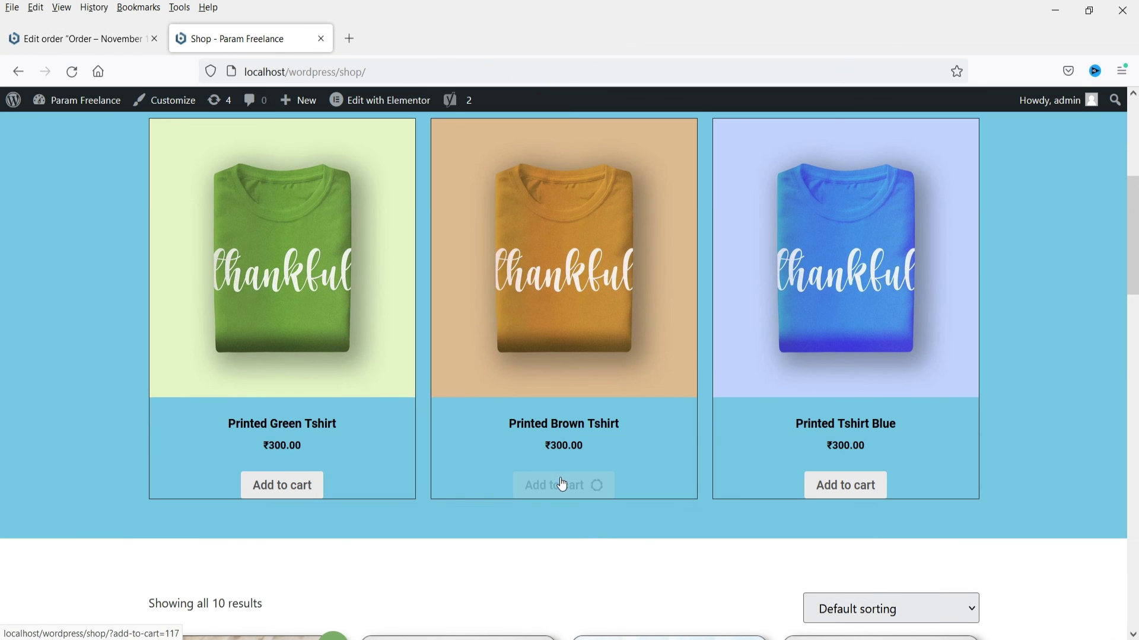
{"action": "left_click", "coordinate": [851, 485]}
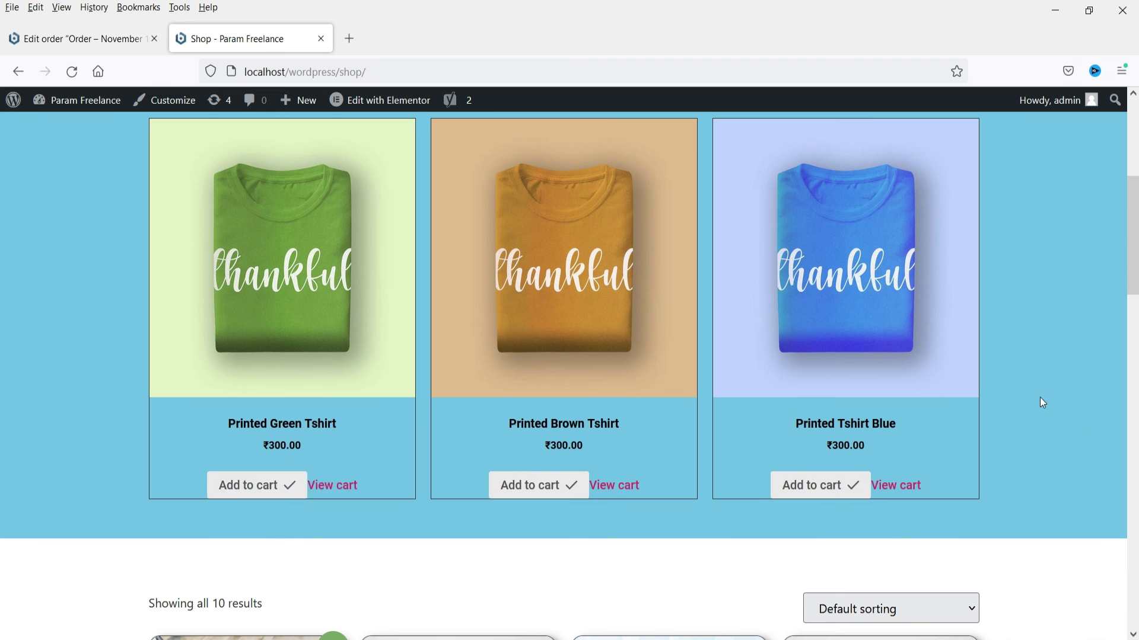
{"action": "scroll", "coordinate": [1041, 397], "scroll_direction": "down", "scroll_amount": 6}
{"action": "scroll", "coordinate": [604, 413], "scroll_direction": "down", "scroll_amount": 12}
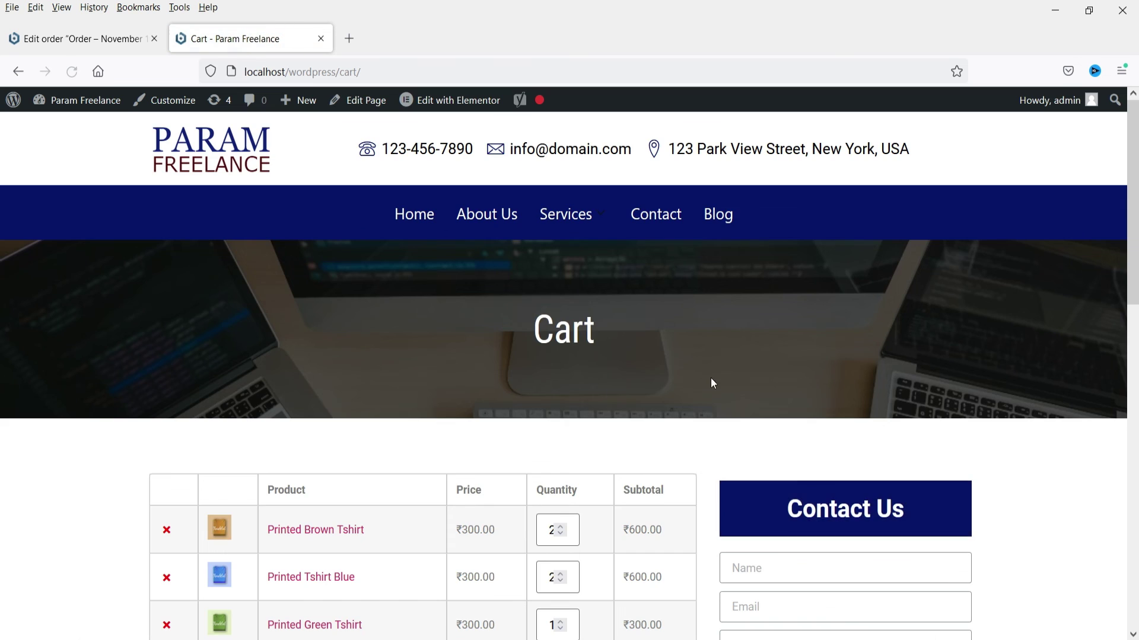
{"action": "scroll", "coordinate": [710, 383], "scroll_direction": "down", "scroll_amount": 7}
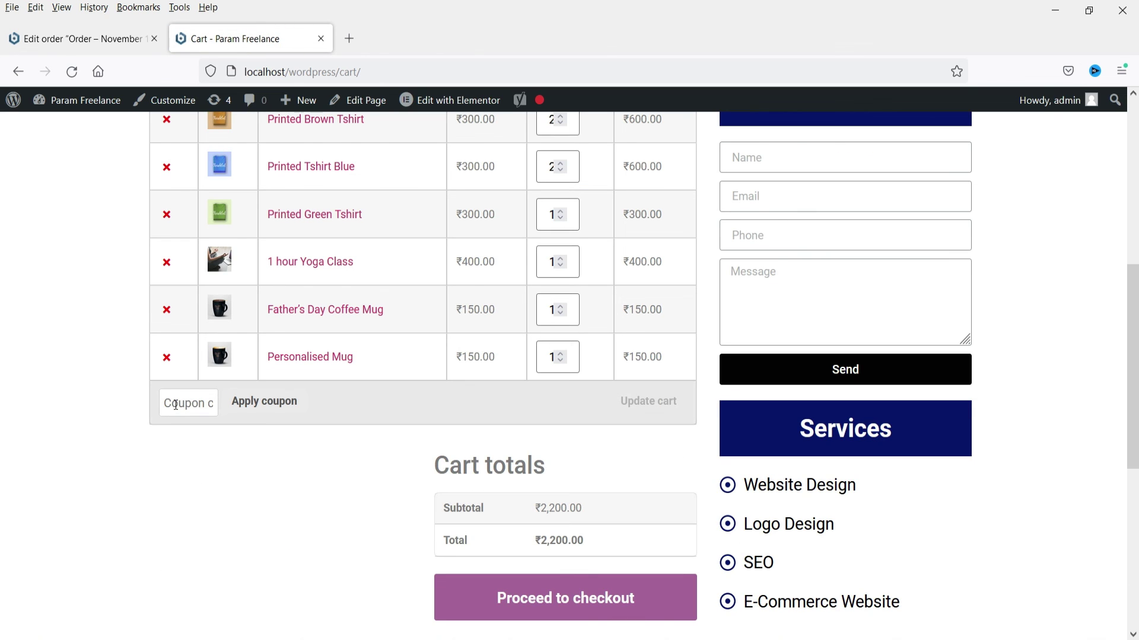
{"action": "key", "text": "ctrl+v"}
{"action": "left_click", "coordinate": [272, 406]}
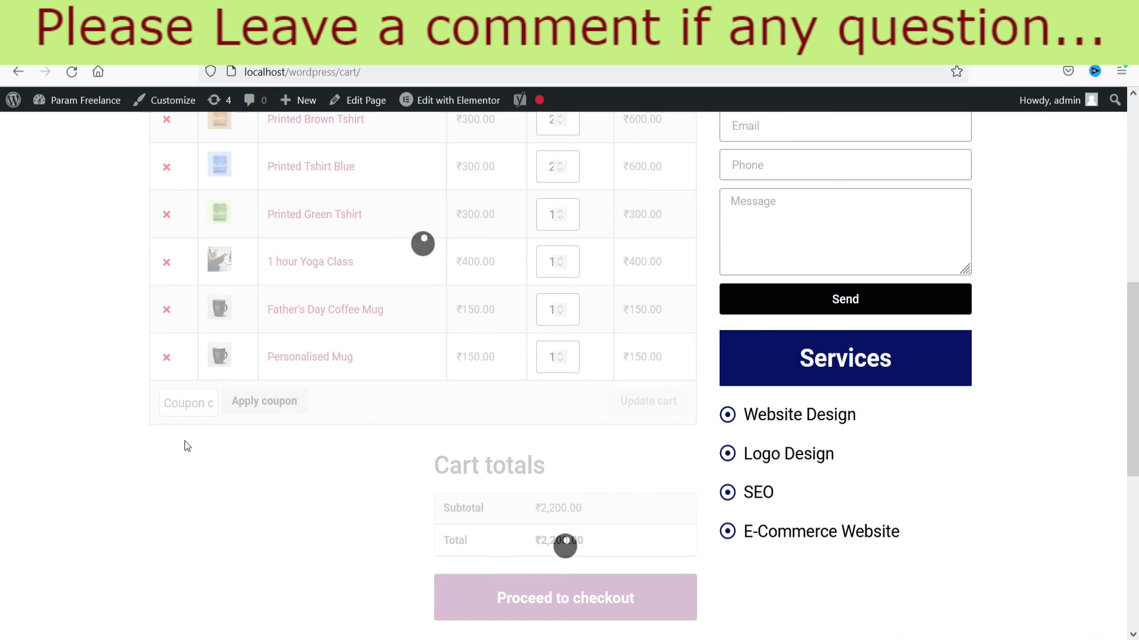
{"action": "scroll", "coordinate": [184, 444], "scroll_direction": "down", "scroll_amount": 4}
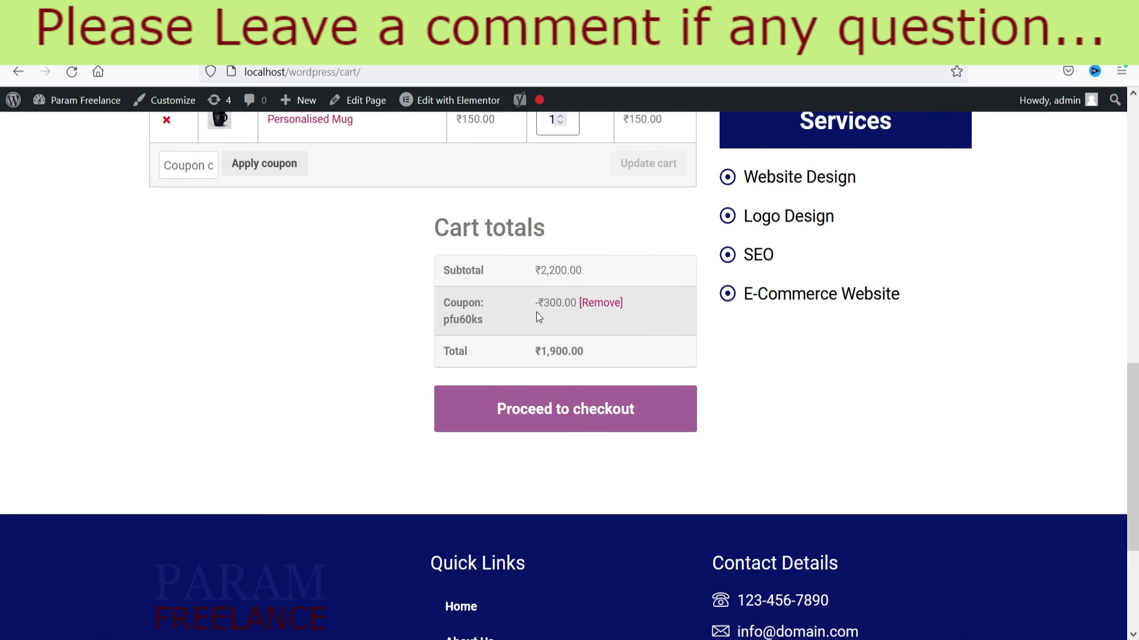